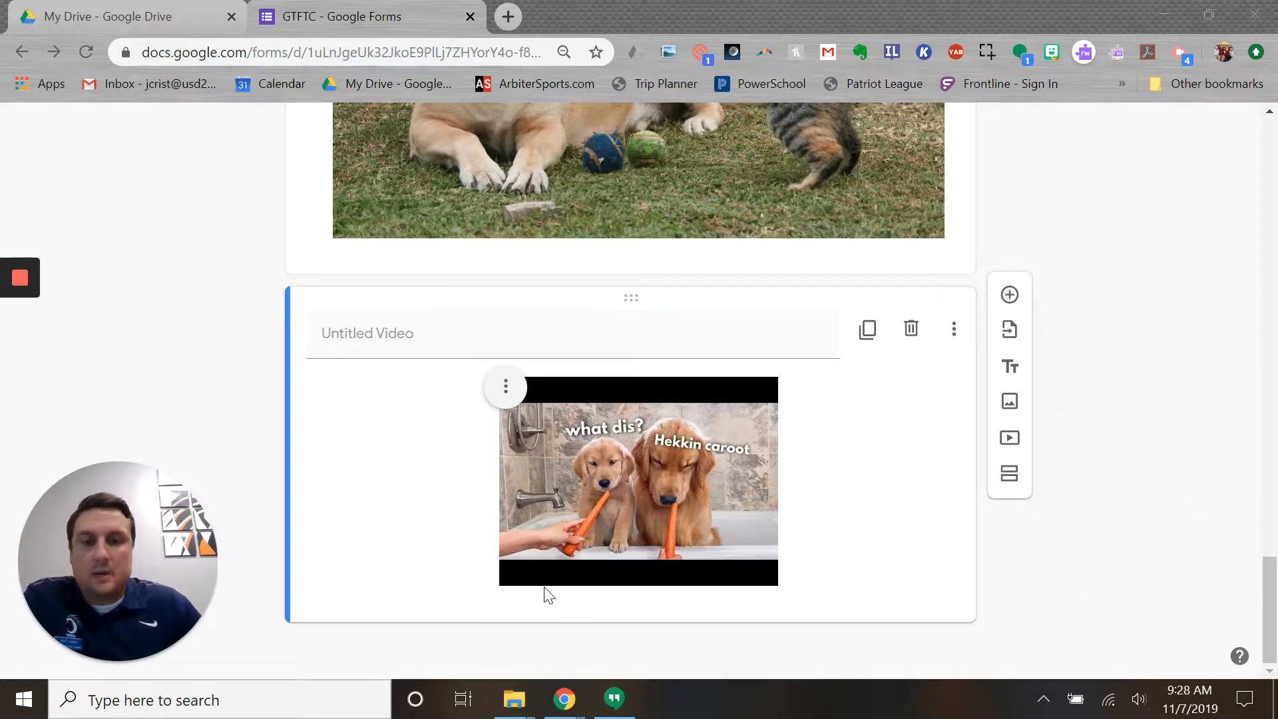
- Add a short-answer question 'What year were you born?' below the video, removing its response validation
left_click(1010, 295)
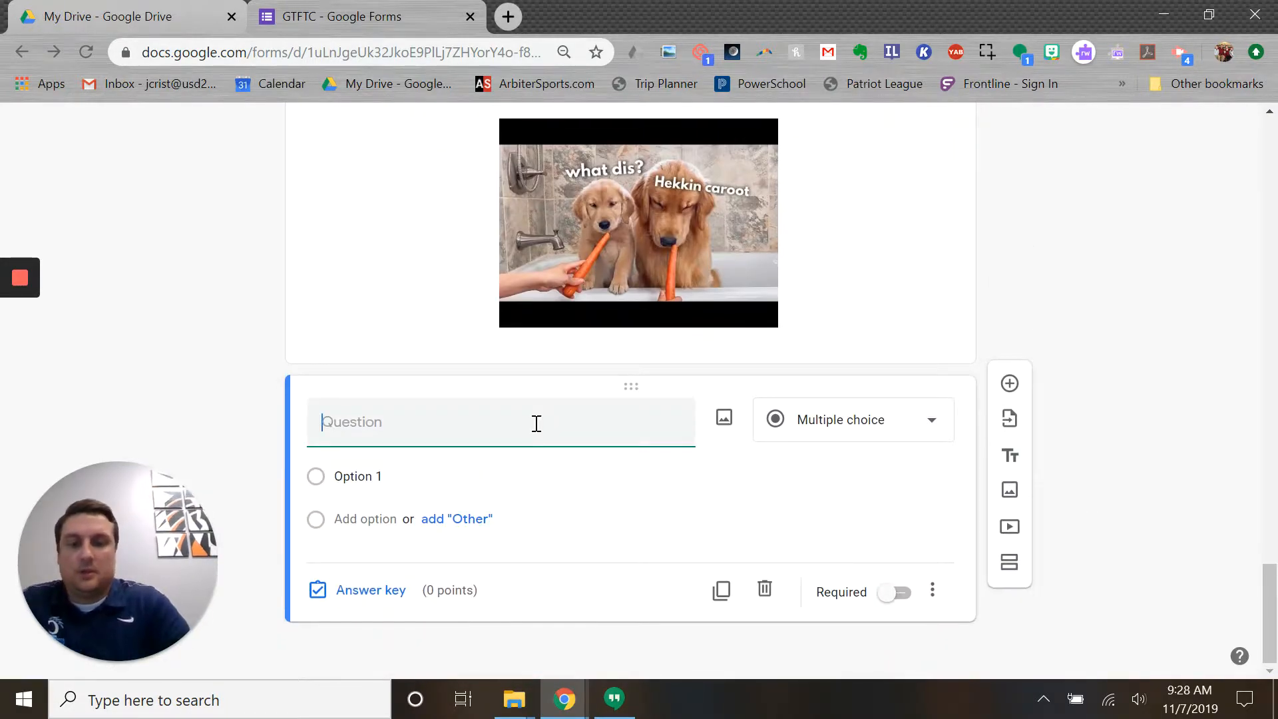
type("What ")
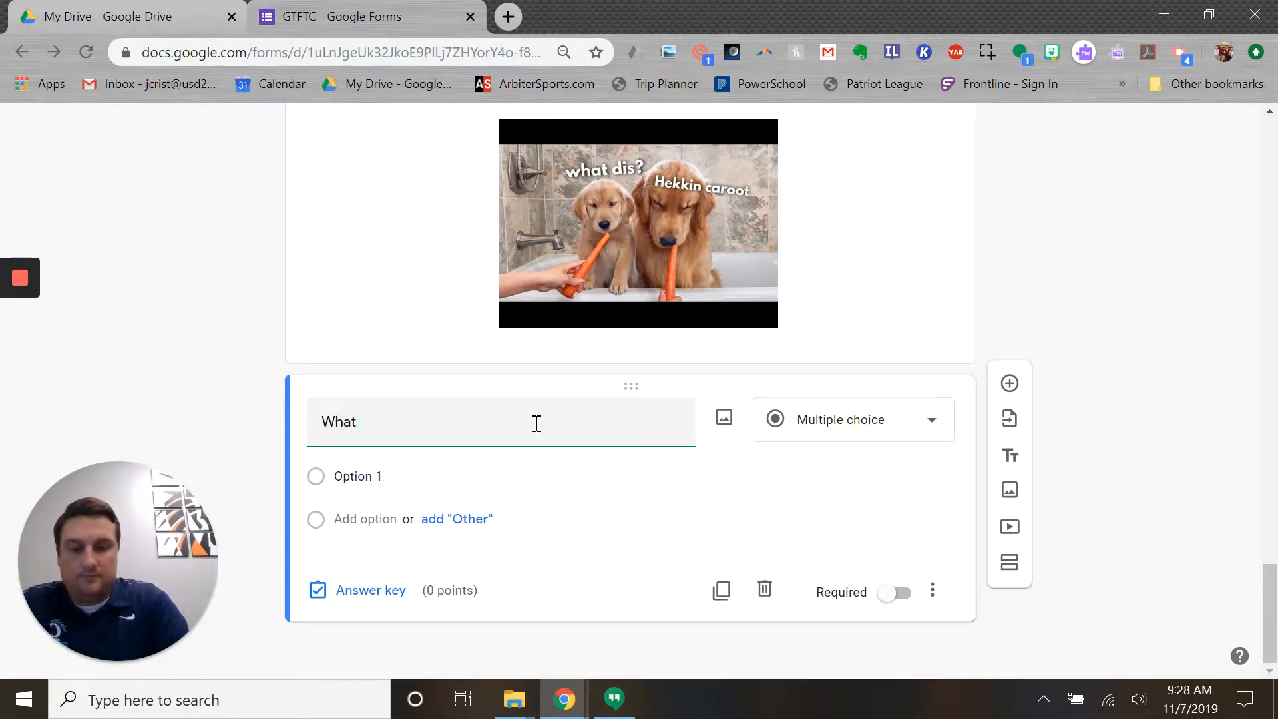
type("year were")
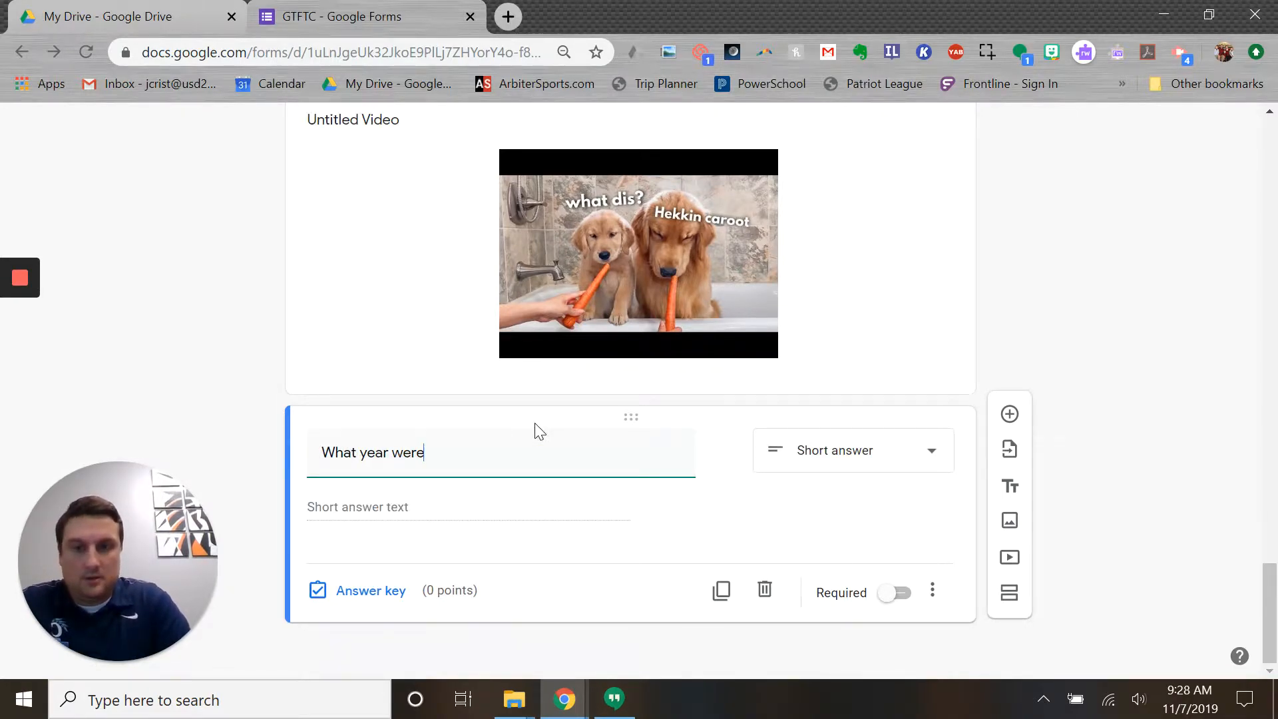
type(" you born?")
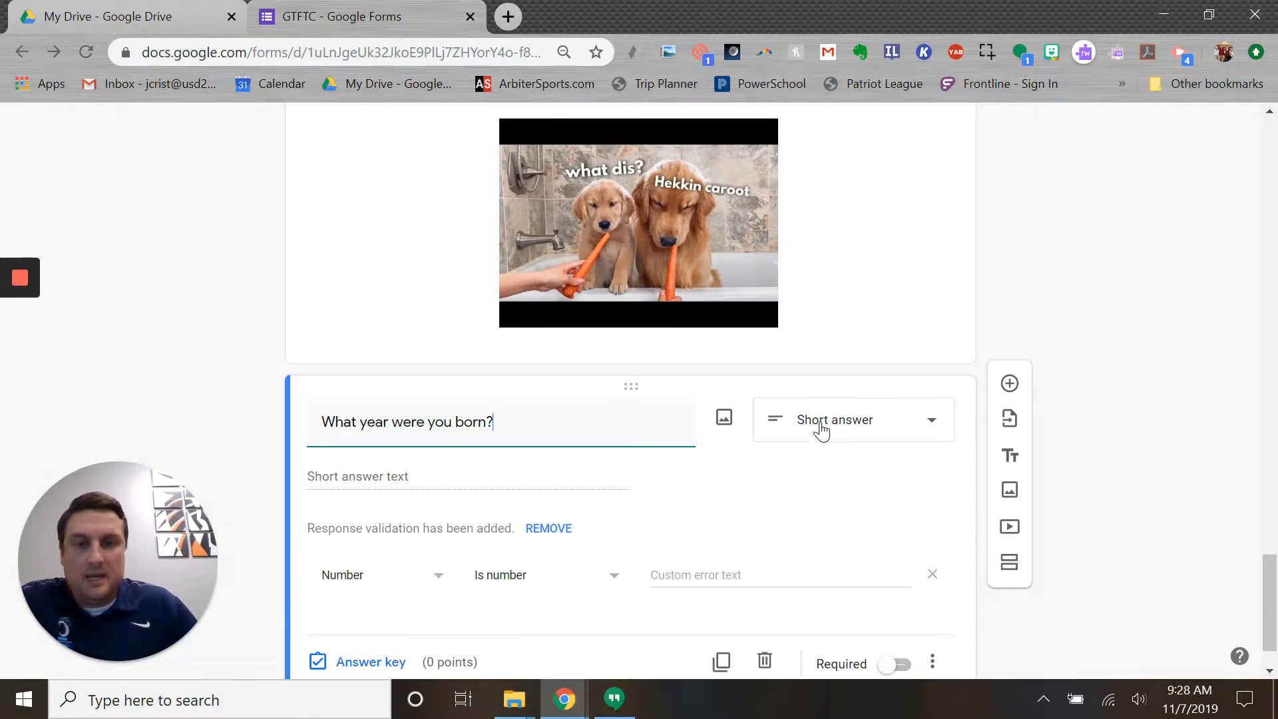
scroll(708, 472, "down", 1)
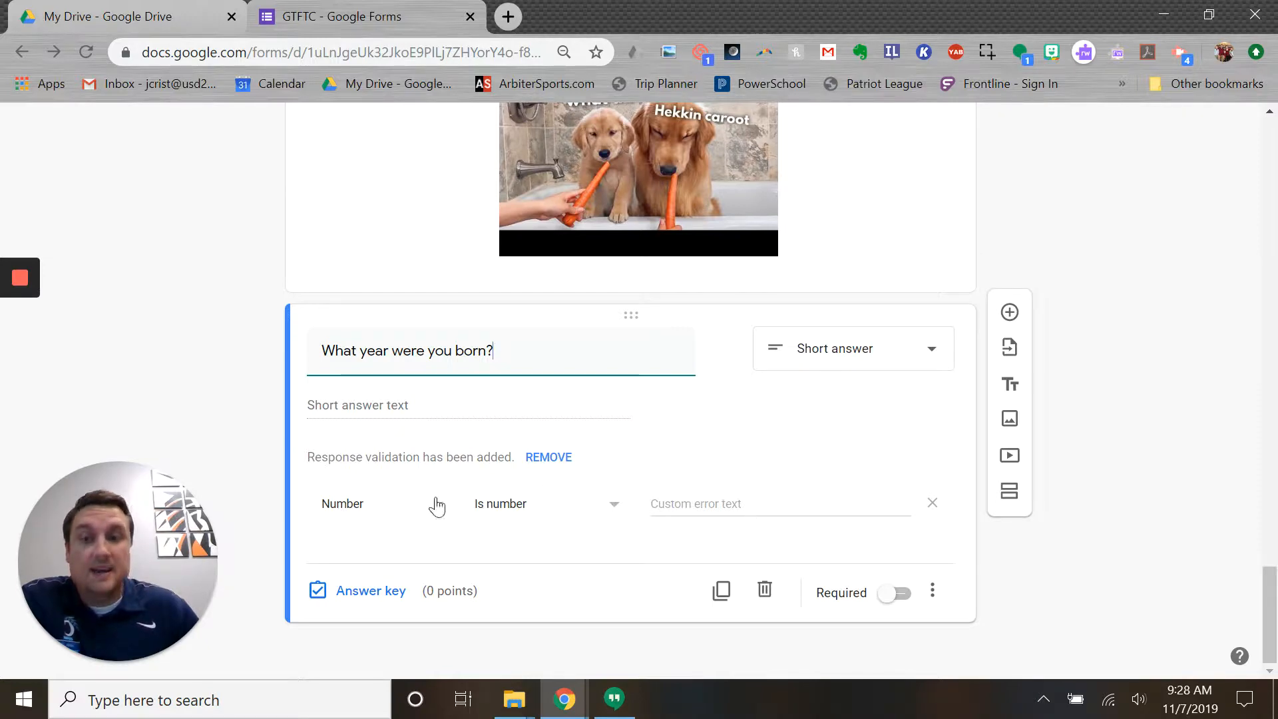
left_click(544, 457)
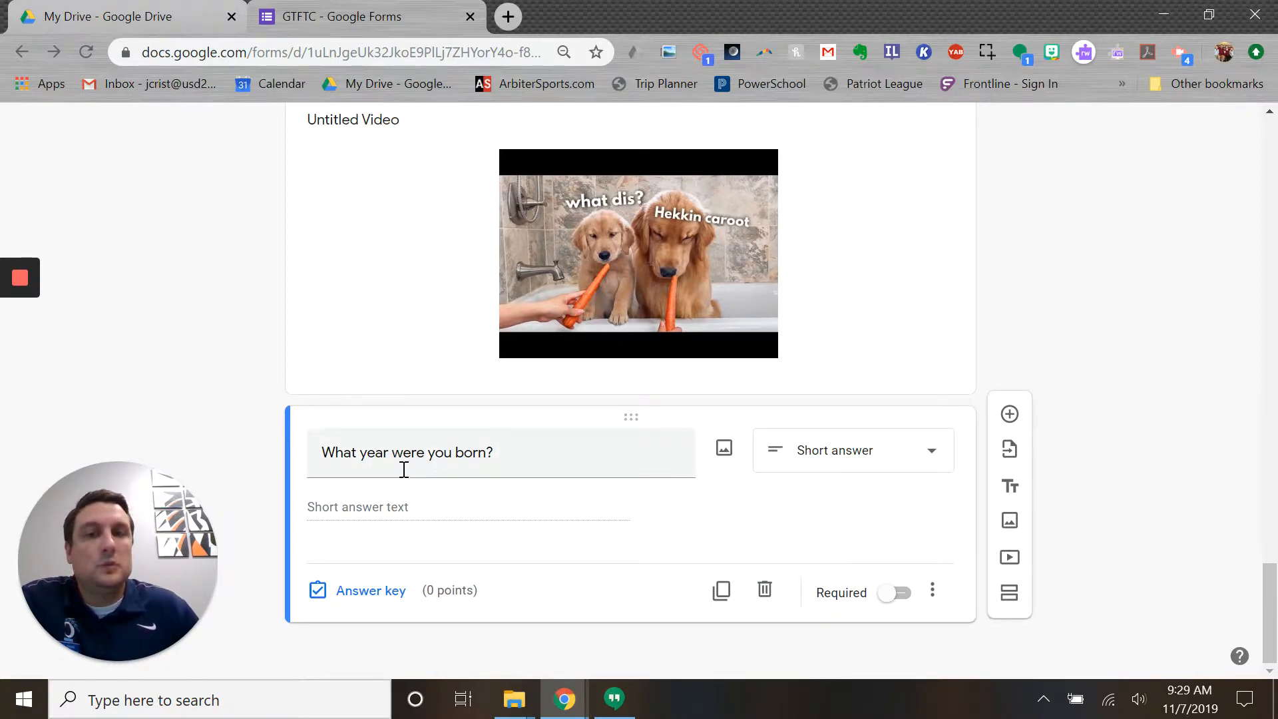
- Make the birth-year question required and add a Number response validation rule
left_click(900, 594)
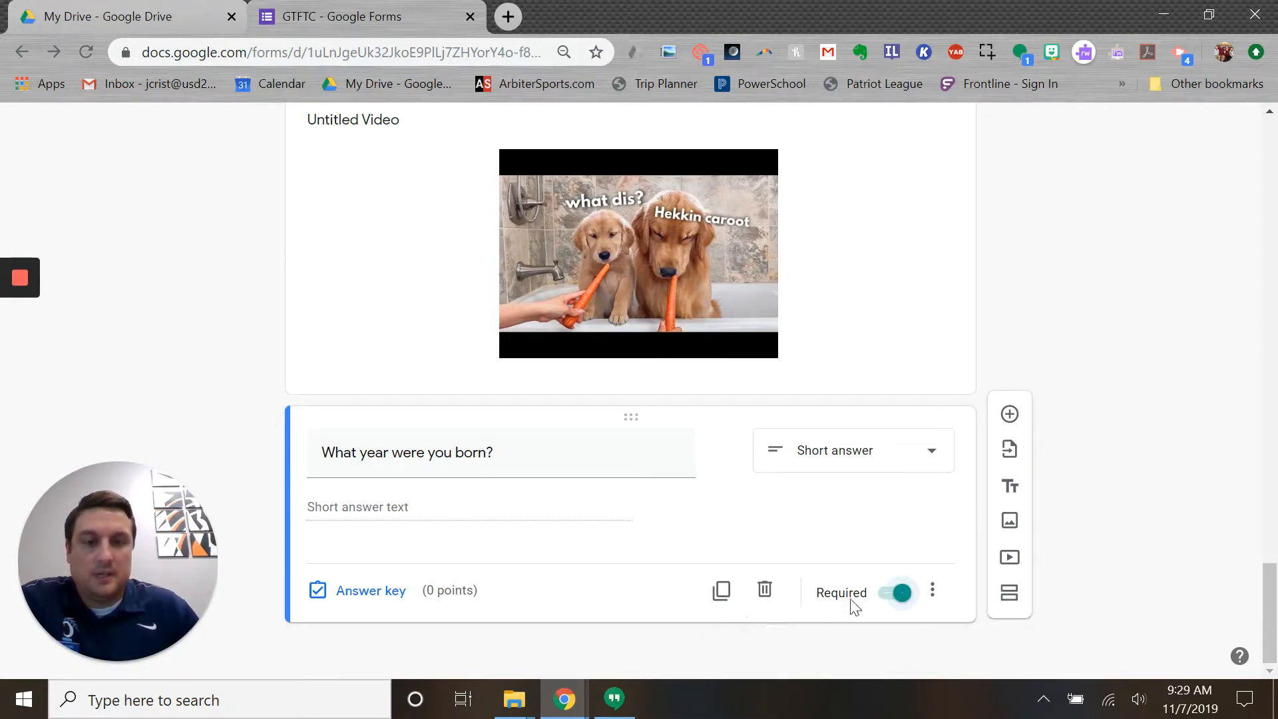
left_click(933, 591)
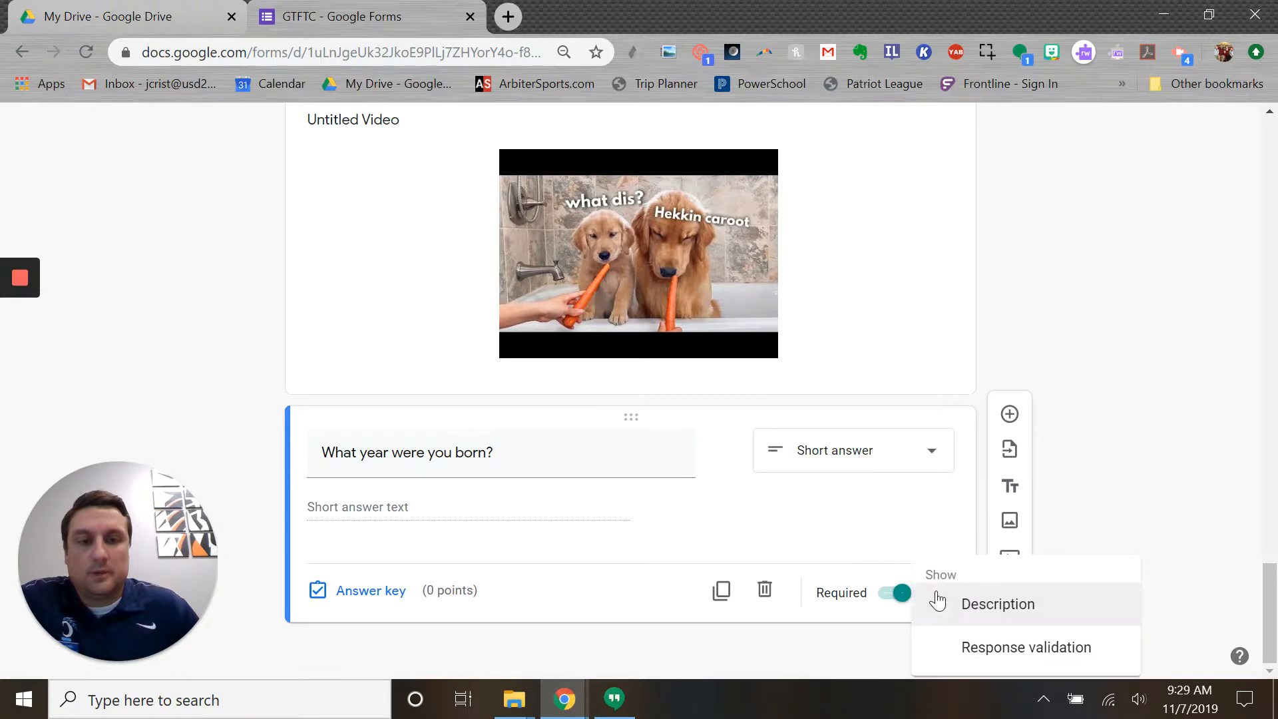
left_click(991, 649)
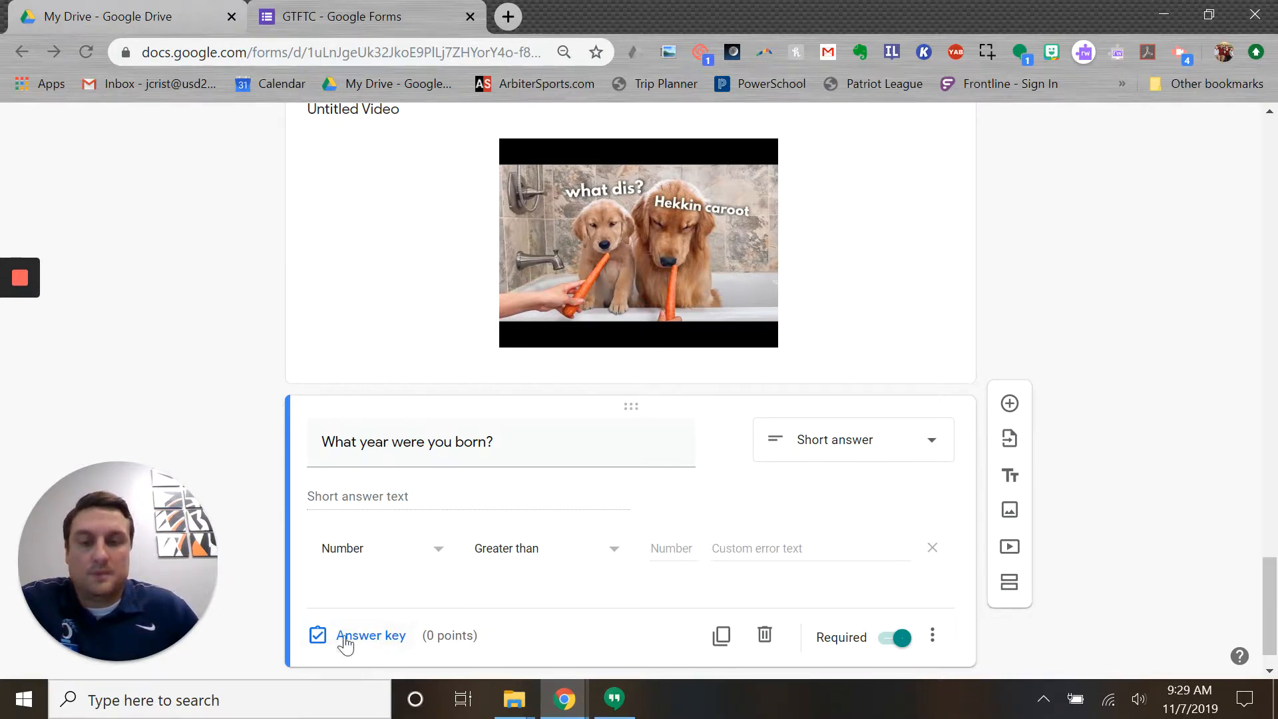
left_click(437, 558)
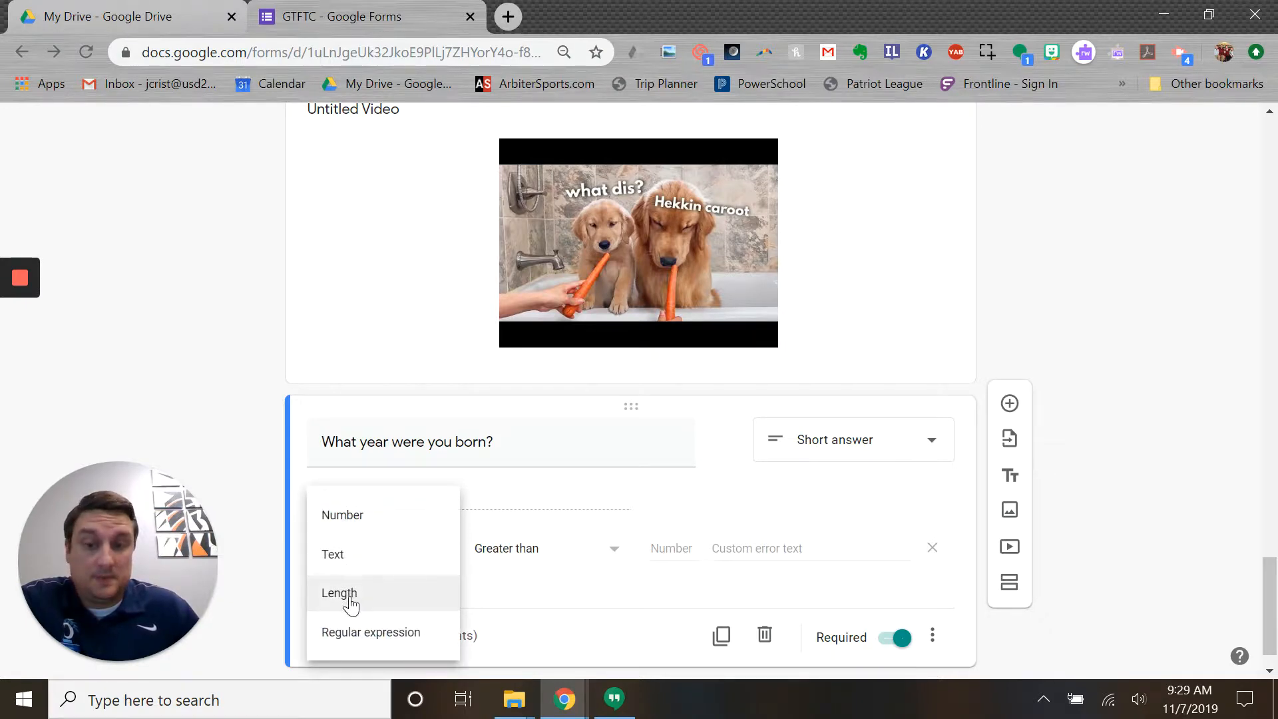
left_click(341, 527)
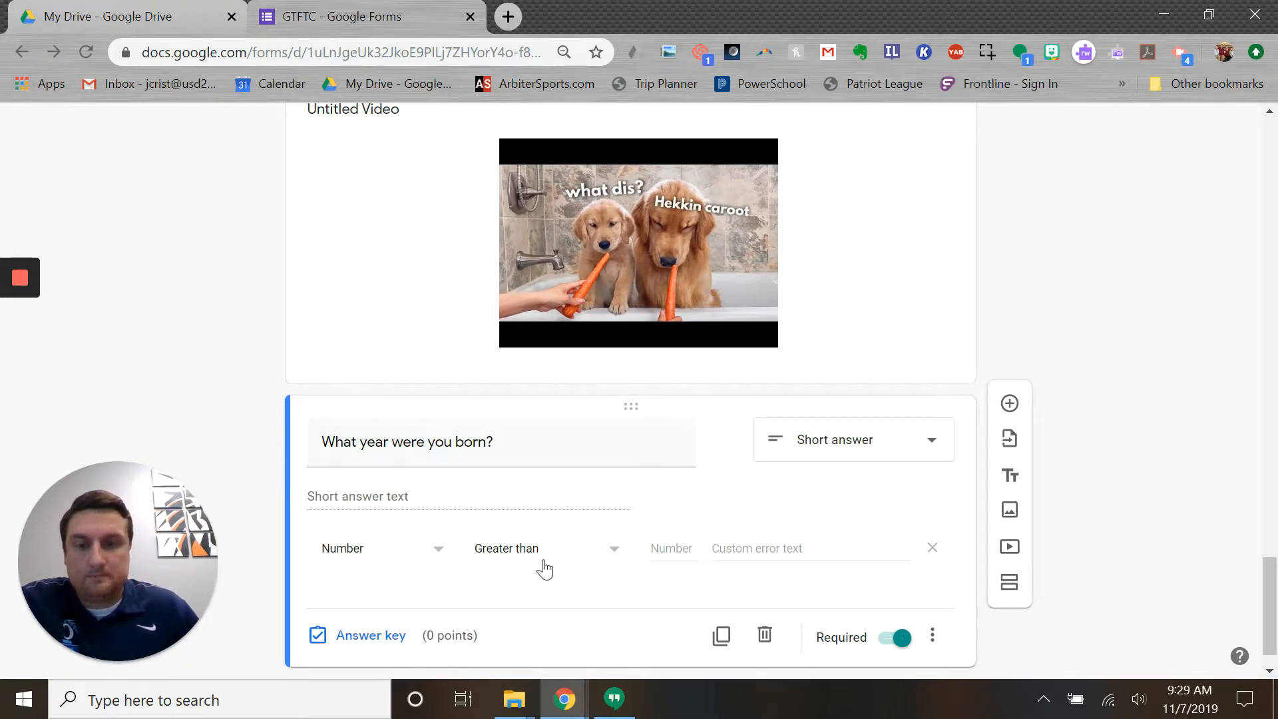
left_click(607, 558)
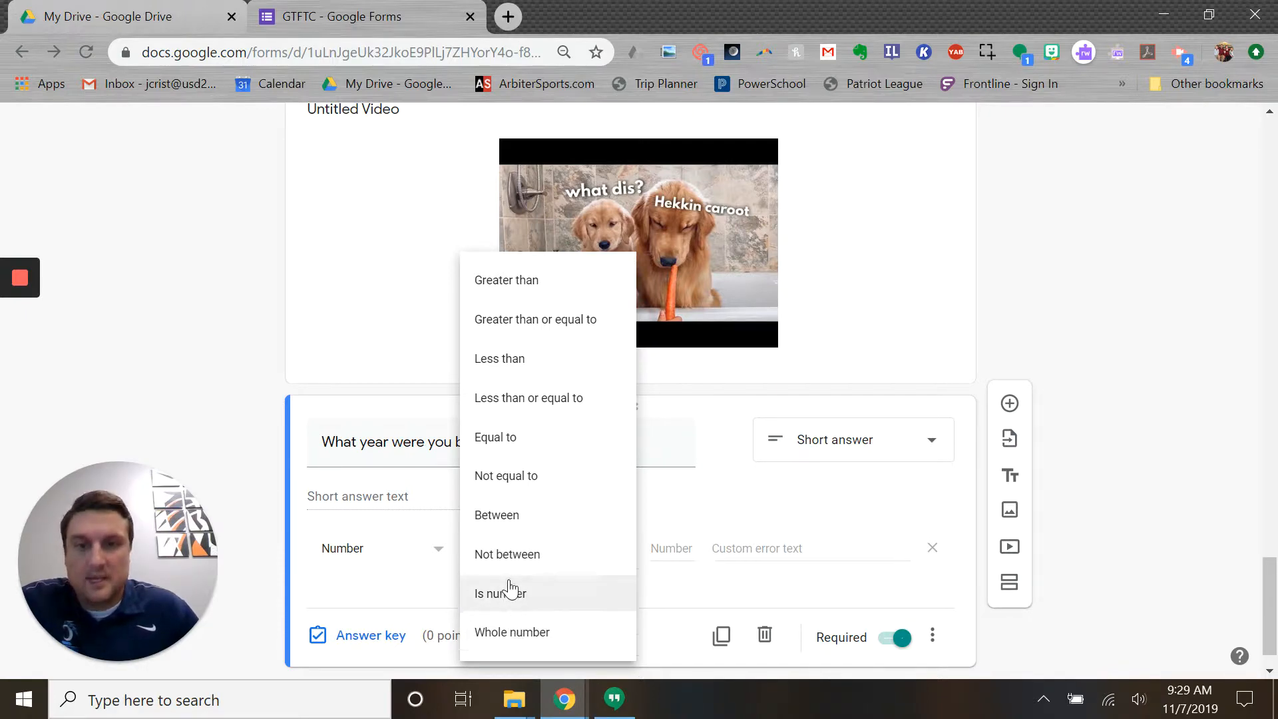
- Require a number between 1980 and 2000, with error text 'I'm sorry. Please try again.'
left_click(504, 526)
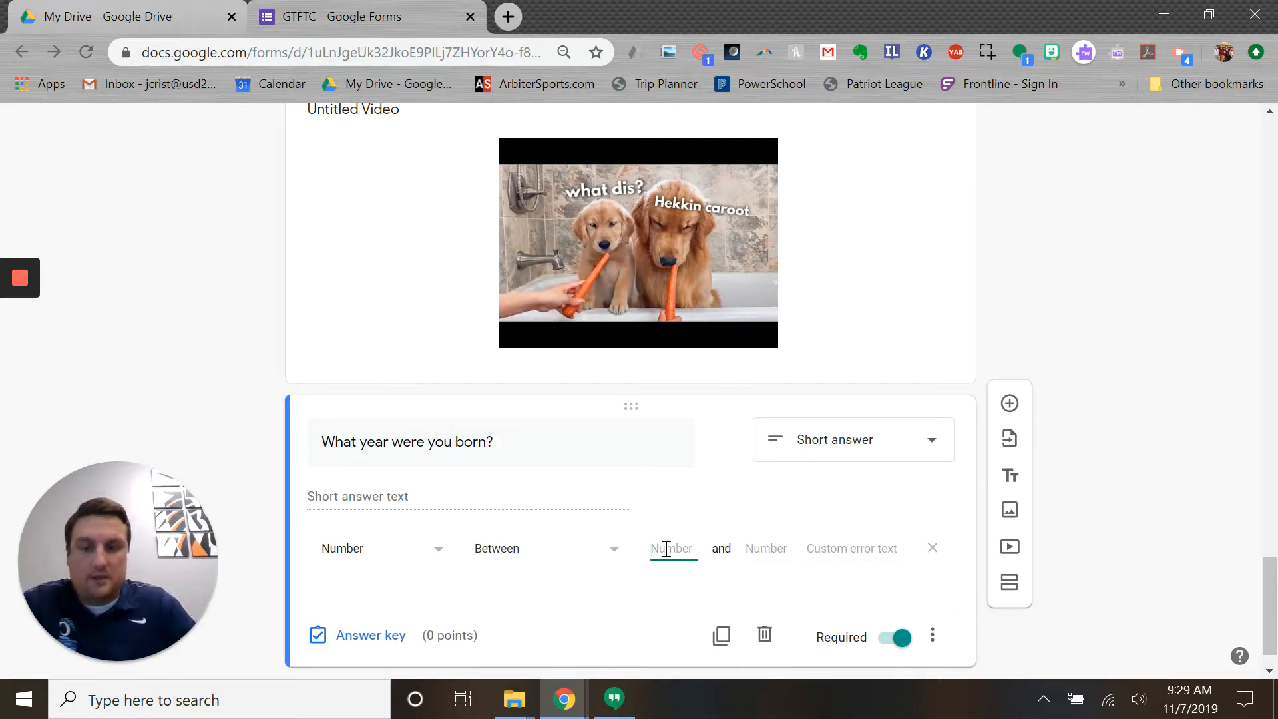
type("1")
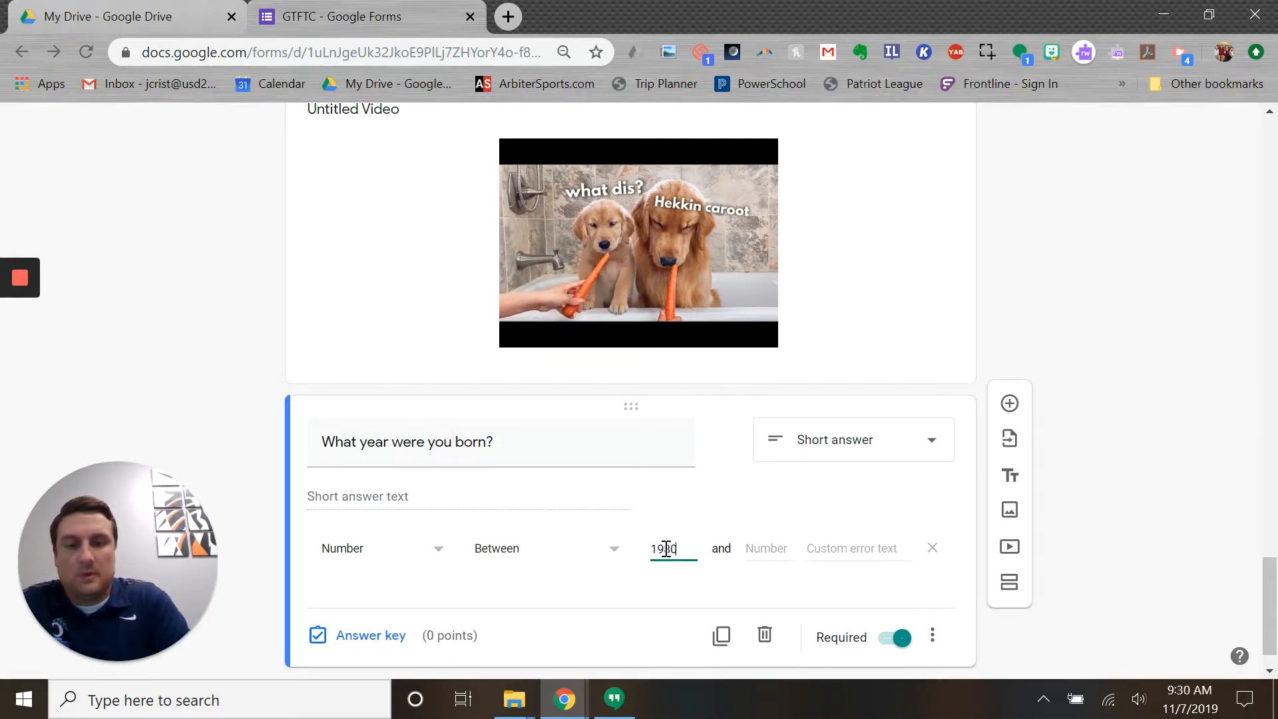
type("980")
left_click(749, 545)
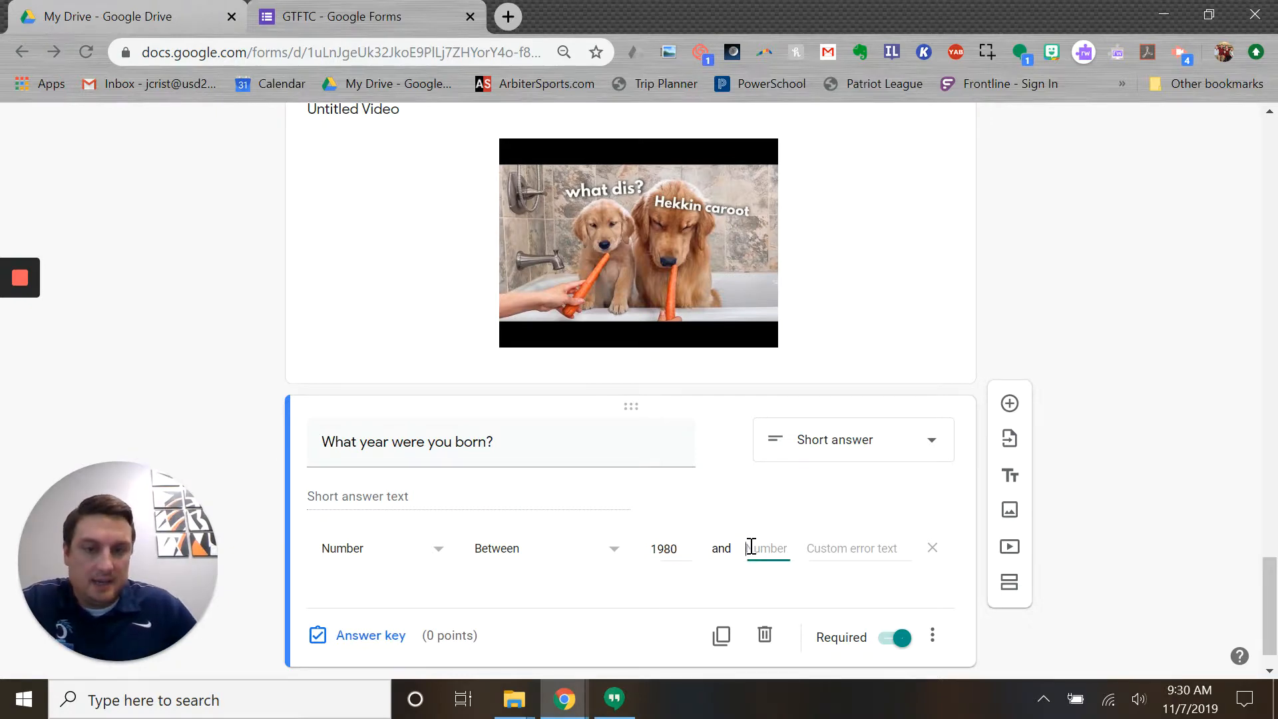
type("2000")
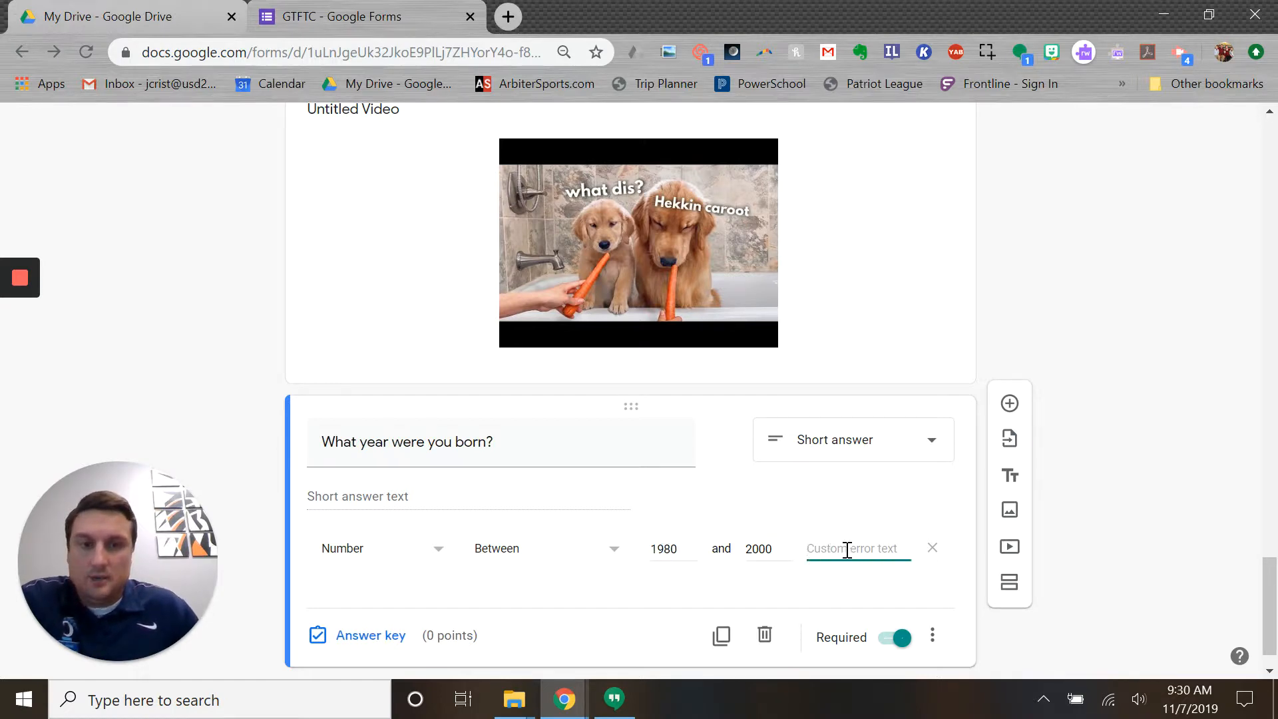
type("I'm sor")
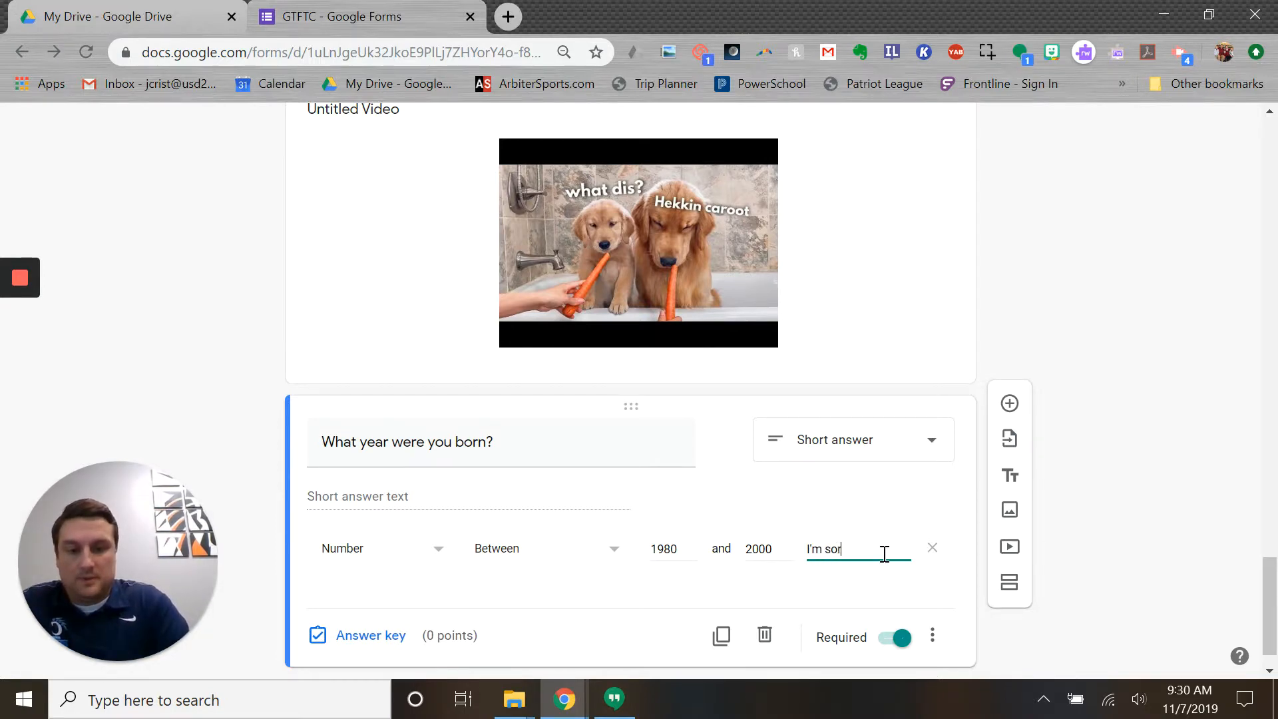
type("ry. Please t")
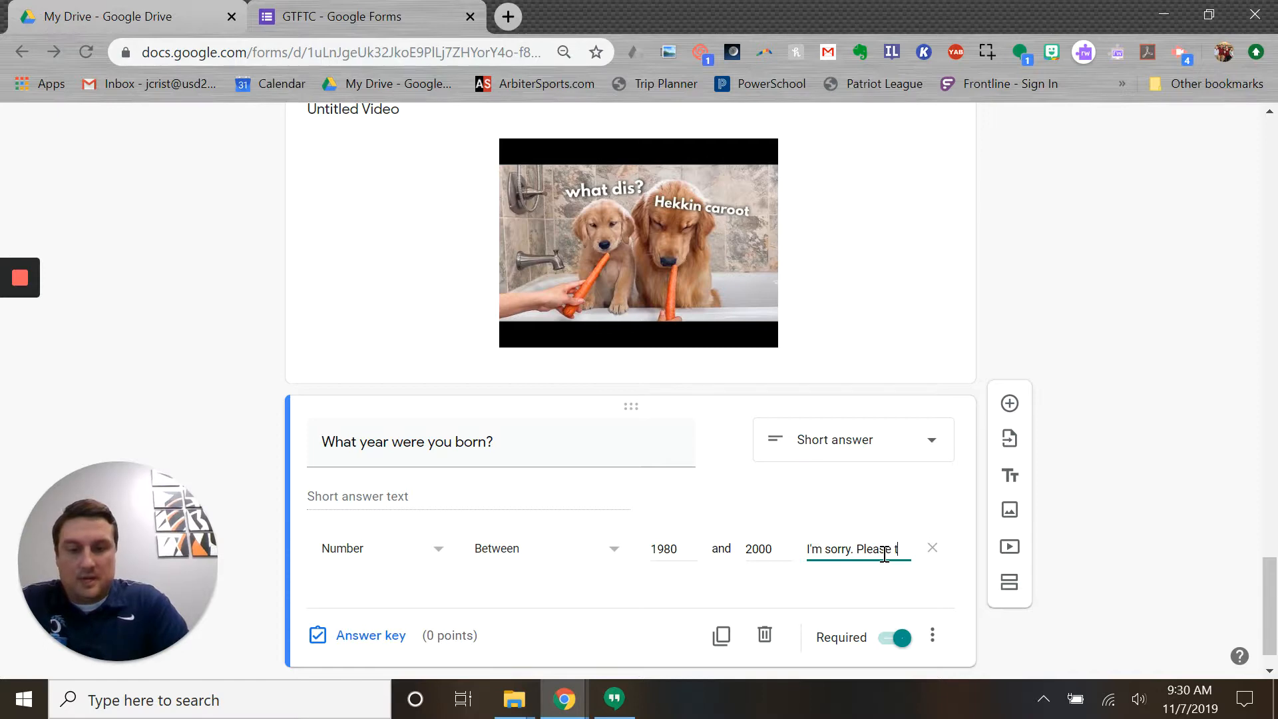
type("ry again.")
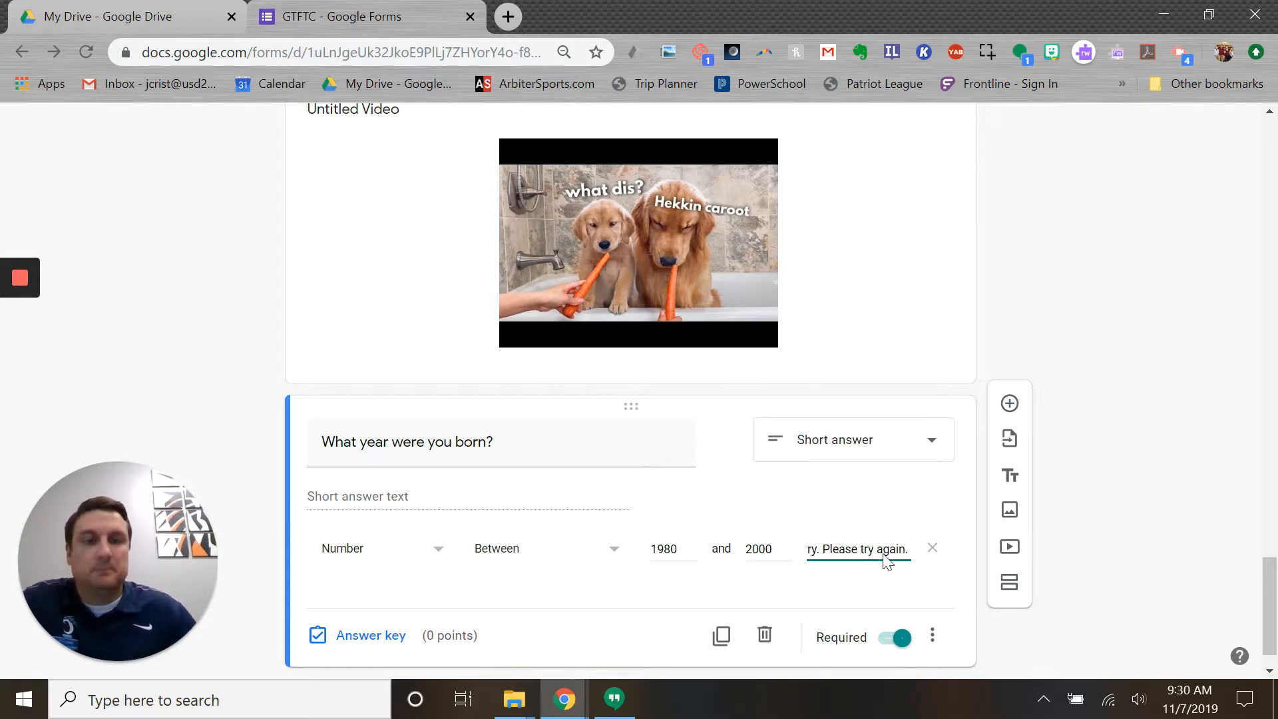
scroll(622, 571, "down", 1)
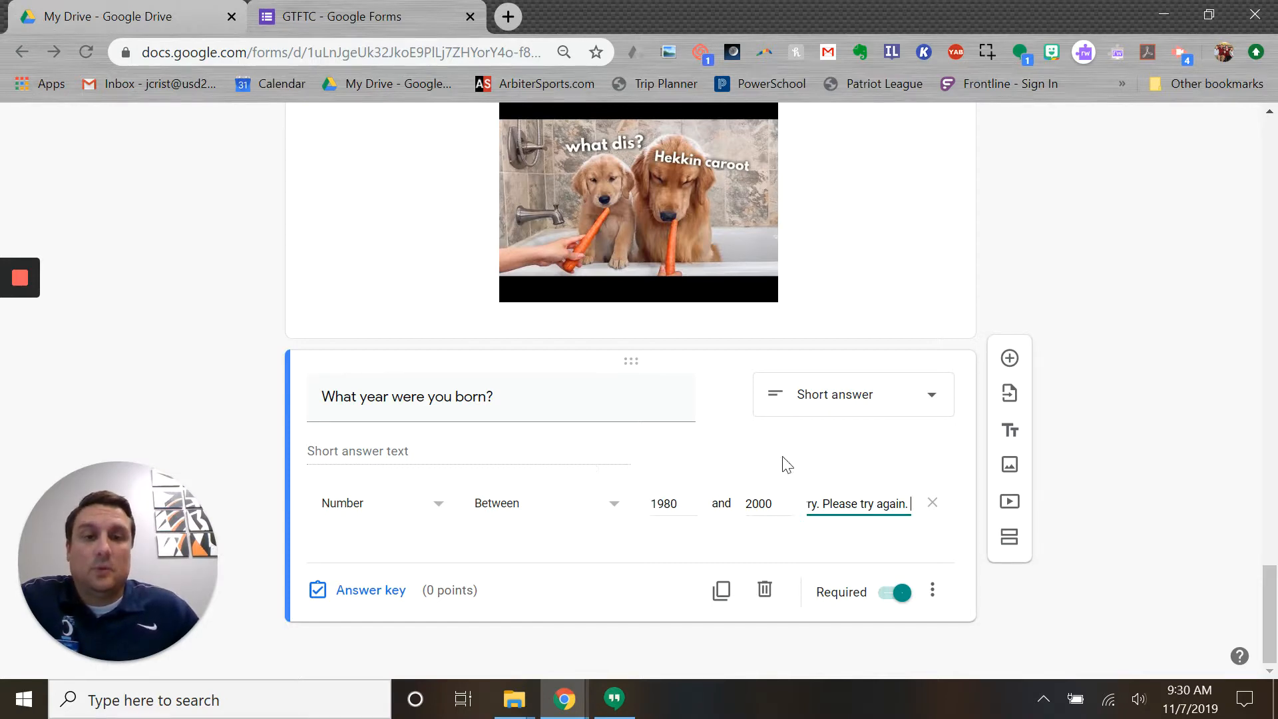
- Add a Checkboxes question below the birth-year question with options 1, 2, 3, 4 and 5
left_click(1010, 357)
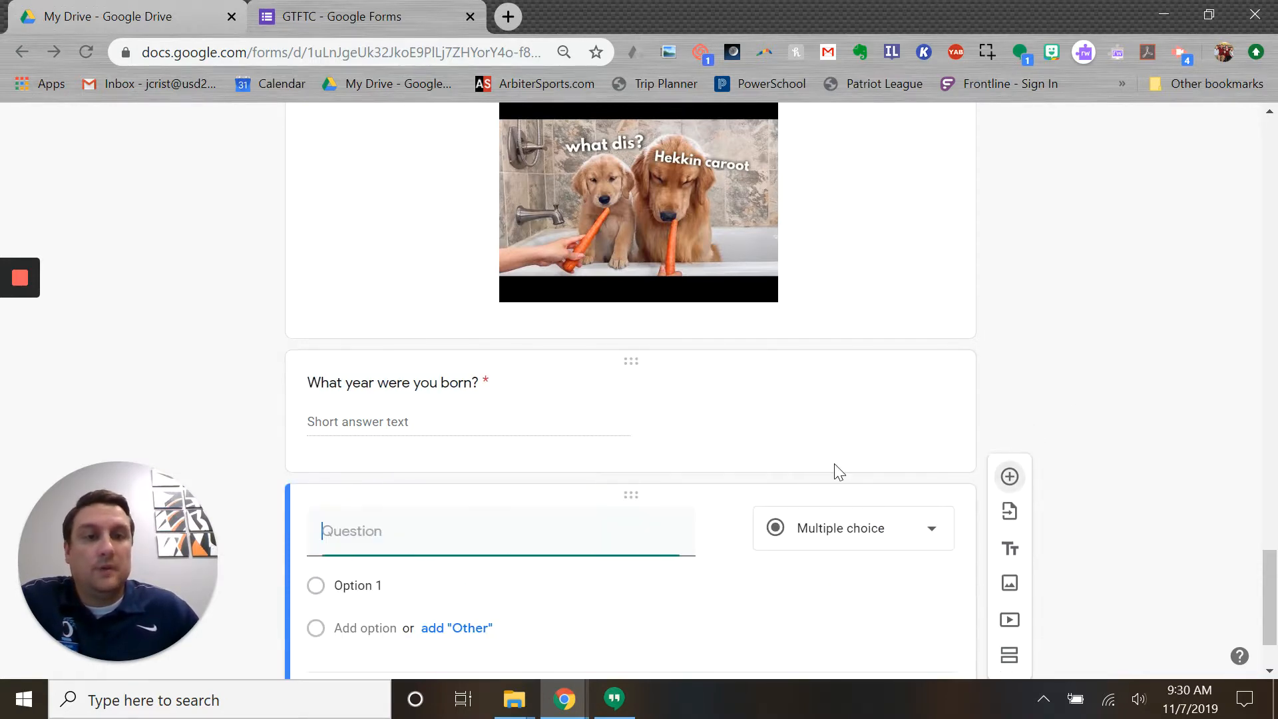
left_click(877, 431)
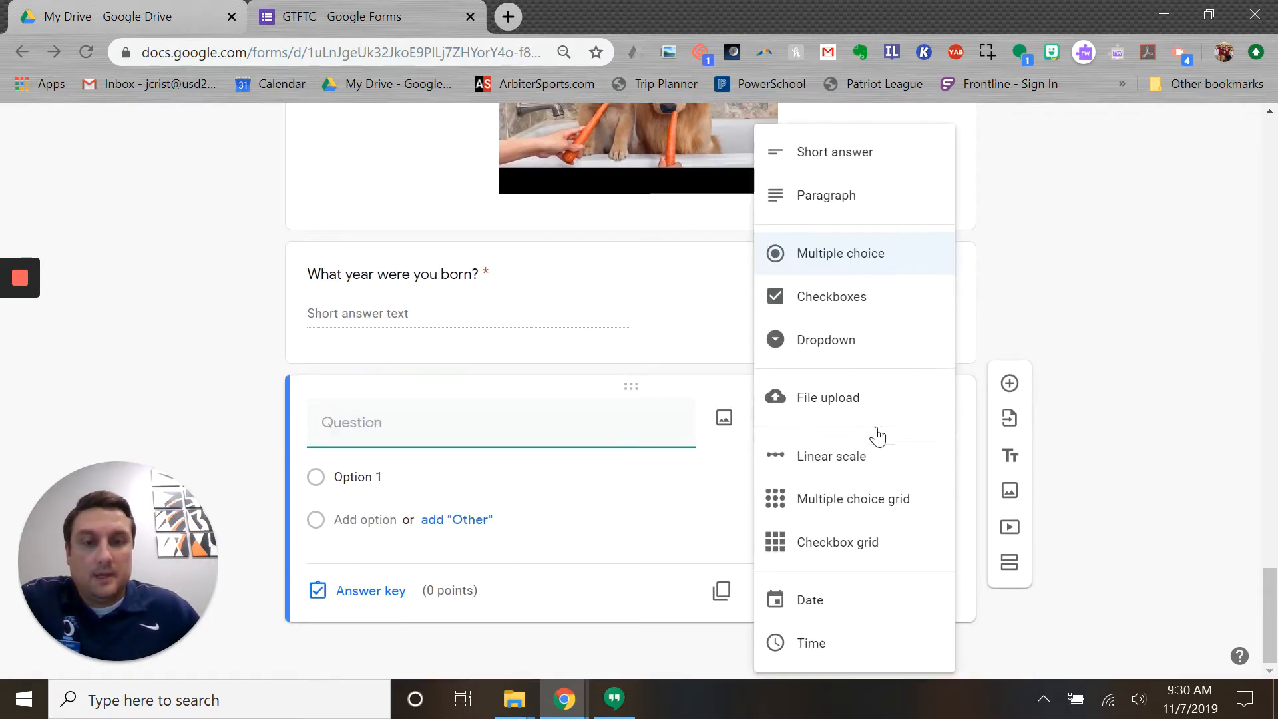
left_click(804, 303)
left_click(381, 477)
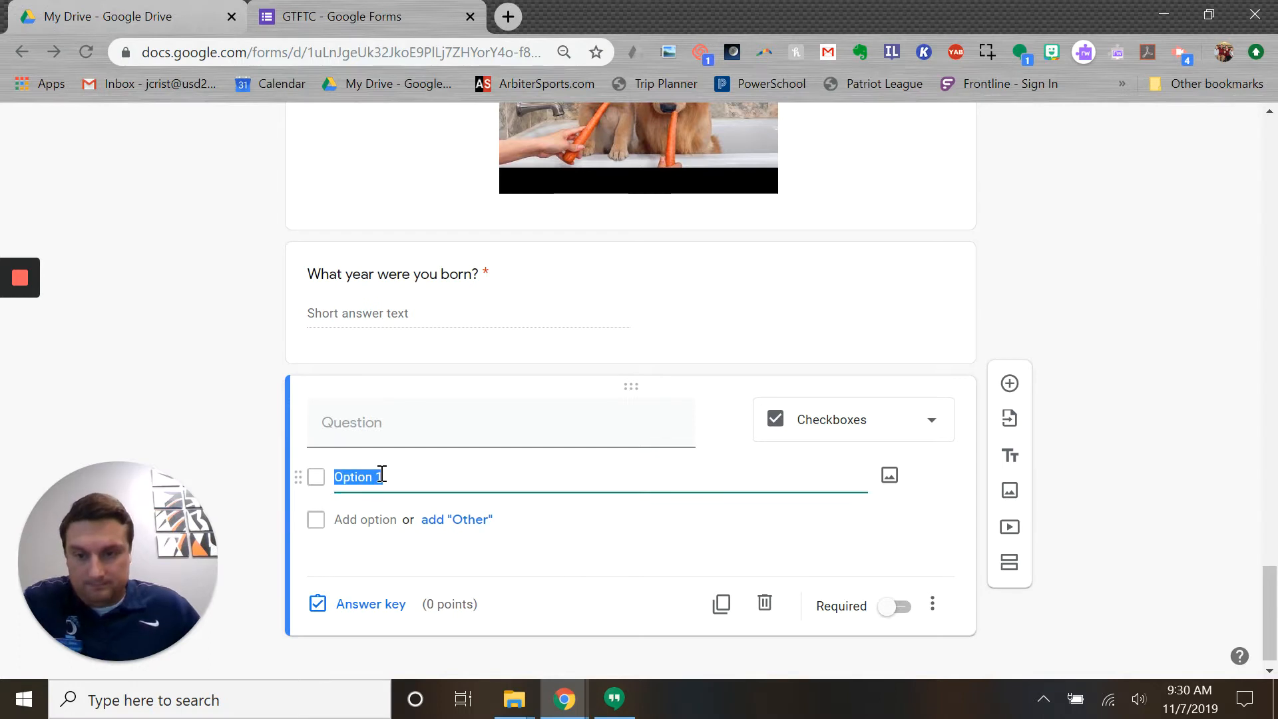
type("1")
left_click(376, 518)
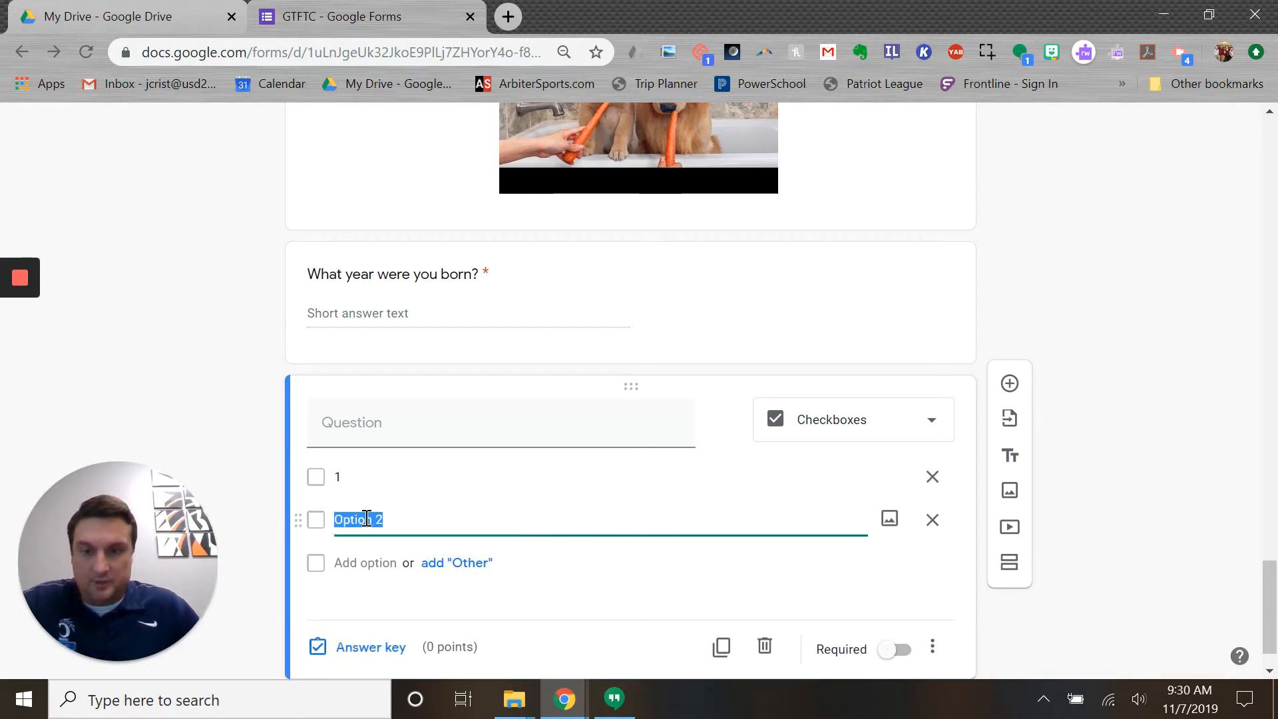
type("2")
left_click(357, 569)
type("3")
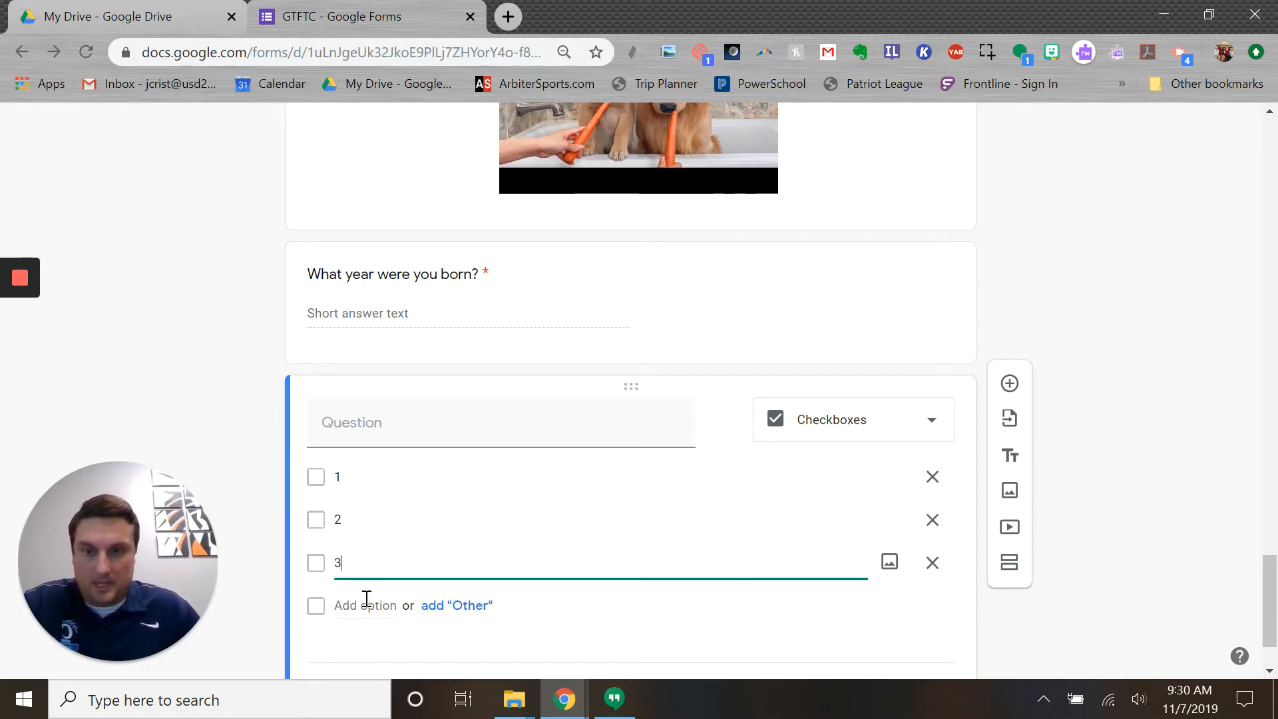
left_click(364, 603)
type("4")
left_click(361, 643)
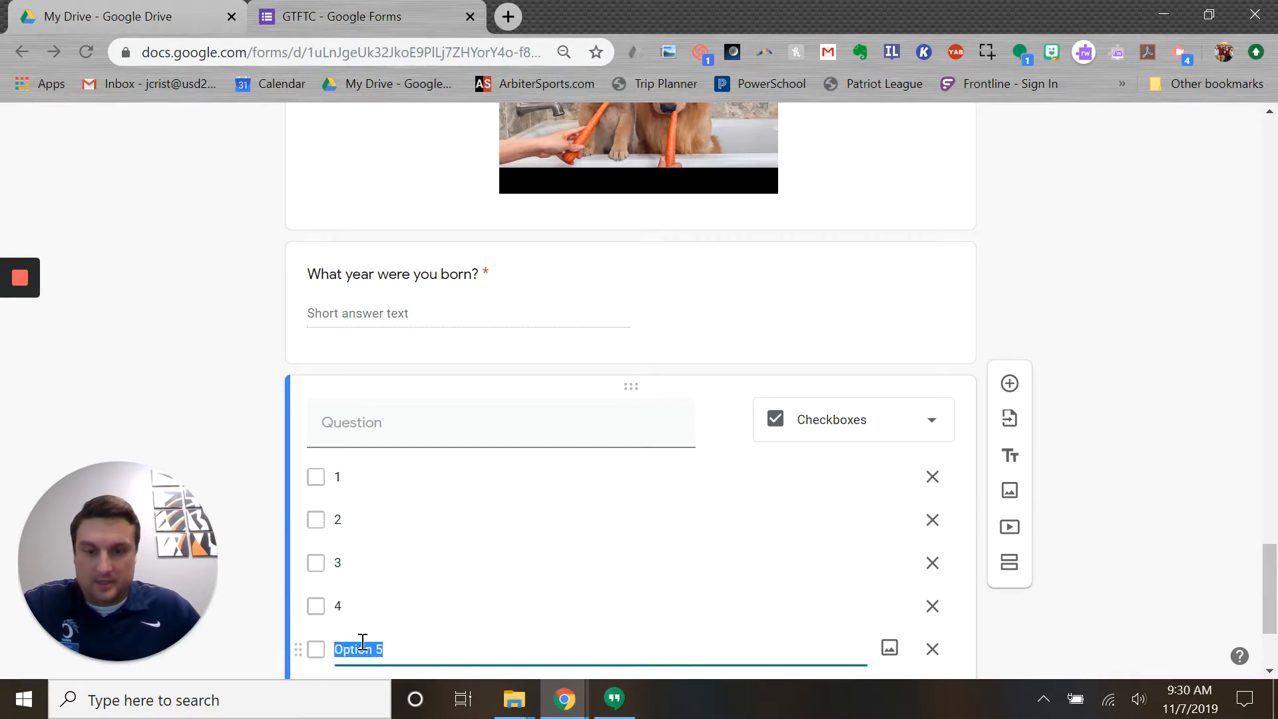
type("5")
- Title the checkbox question 'Please select 2 choices'
left_click(397, 444)
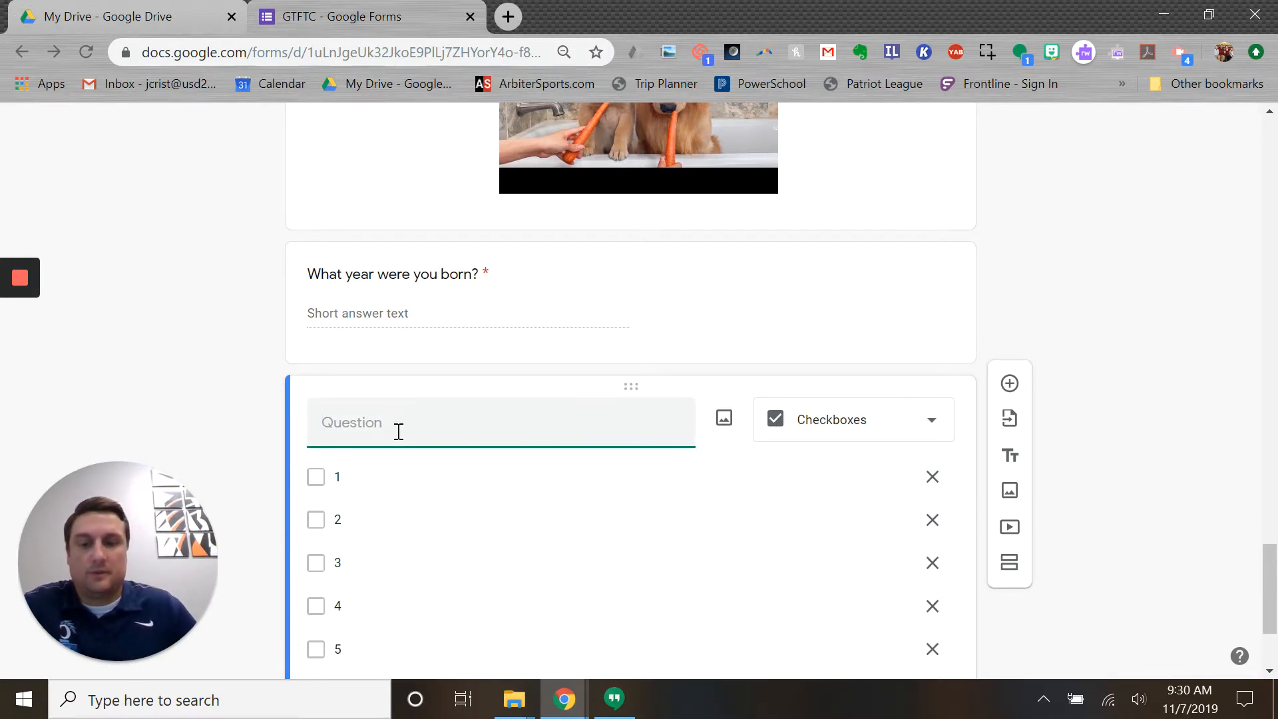
type("Please select 2 choices")
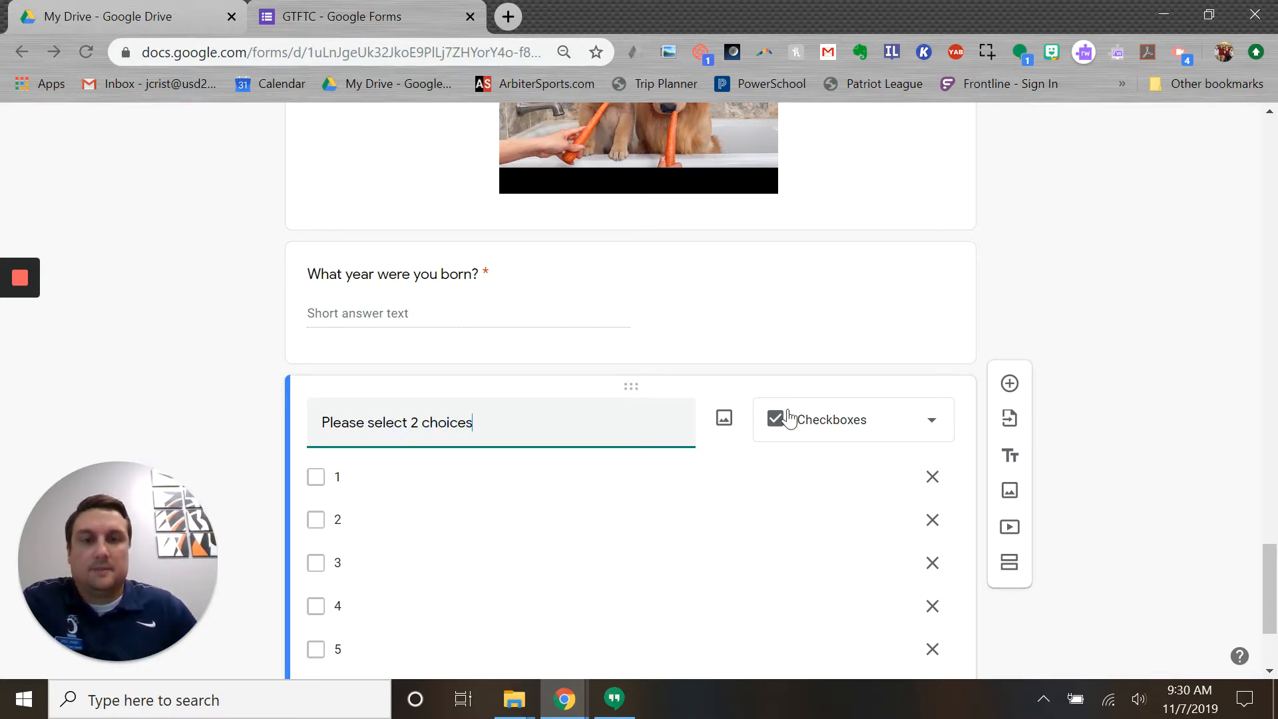
scroll(490, 530, "down", 3)
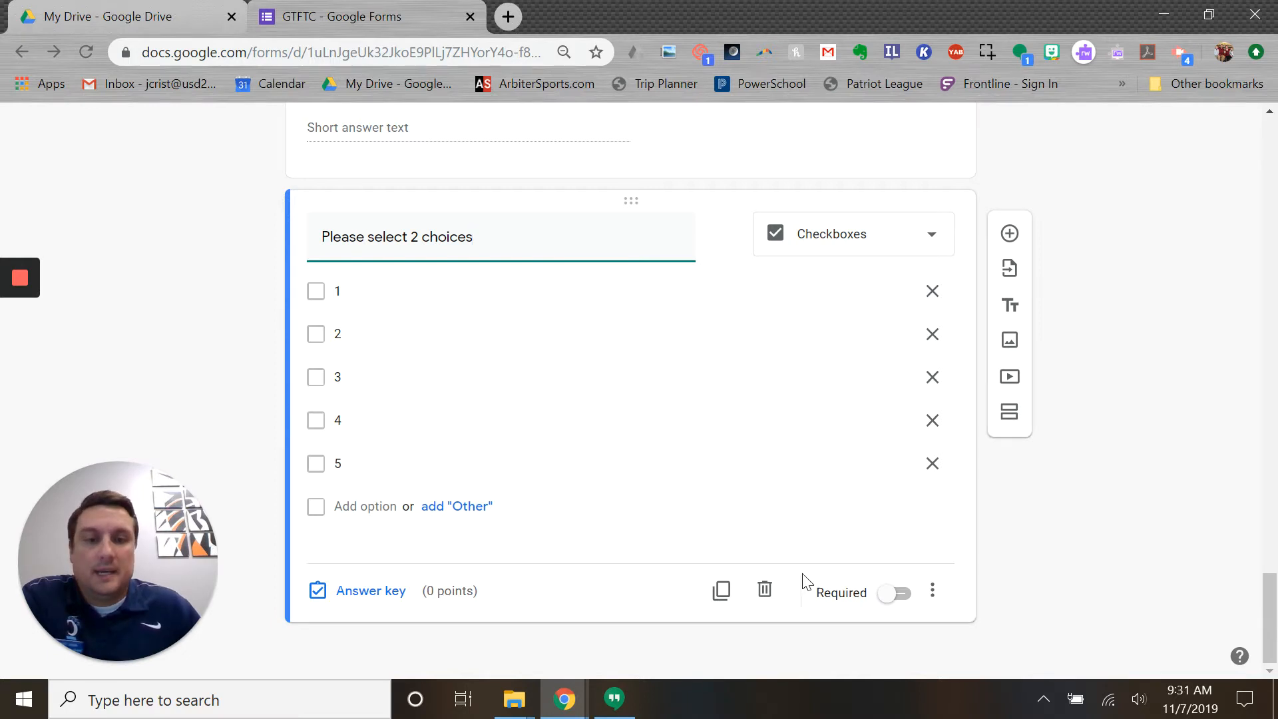
- Make the checkbox question required with response validation Select exactly 2
left_click(898, 601)
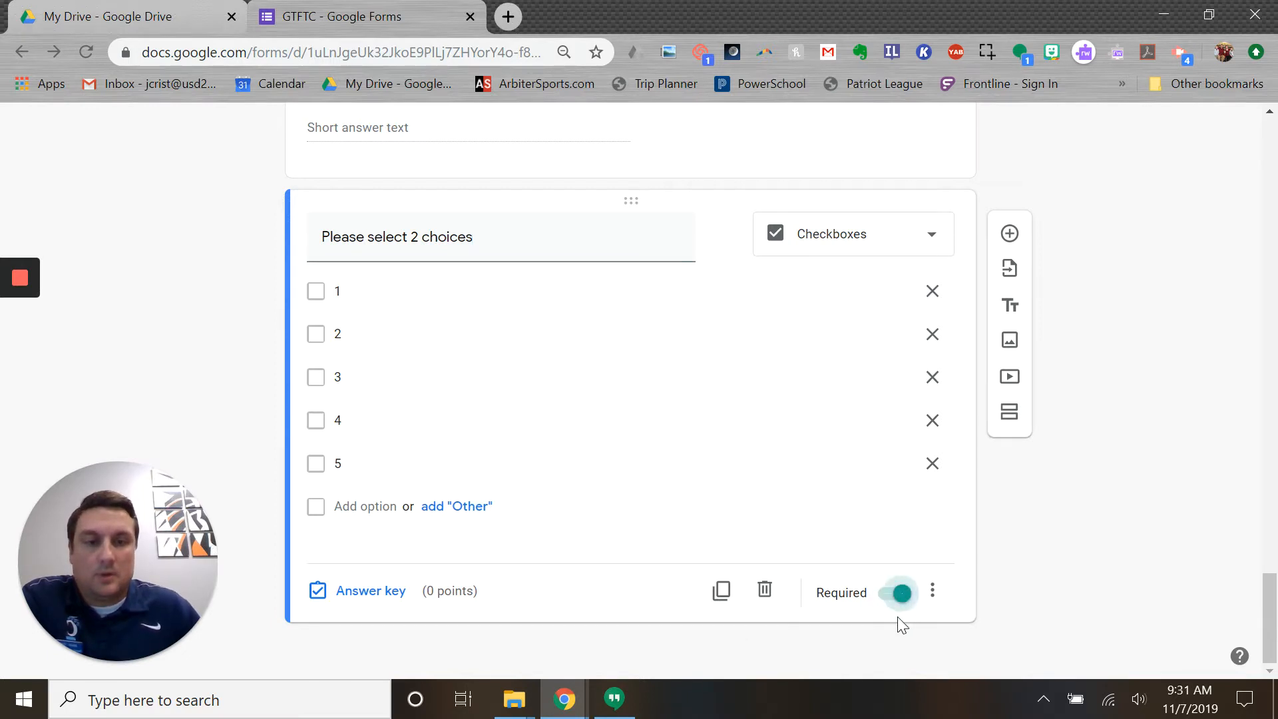
left_click(933, 594)
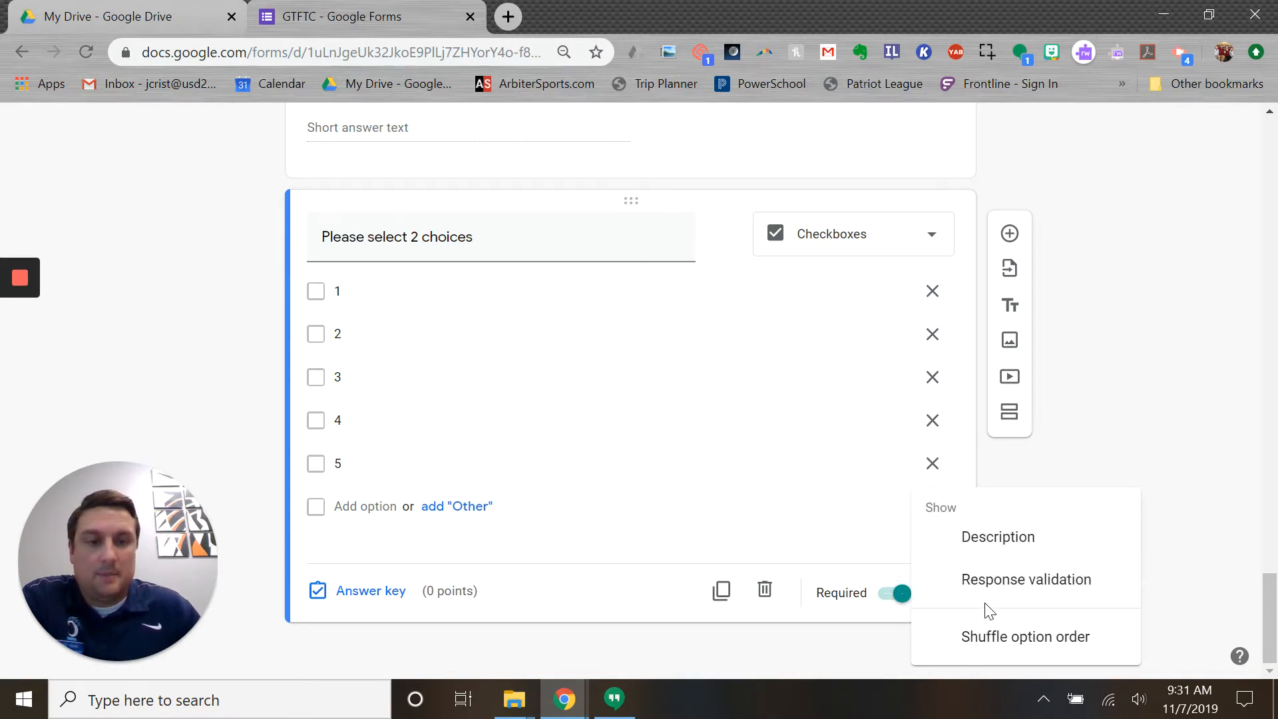
left_click(1008, 585)
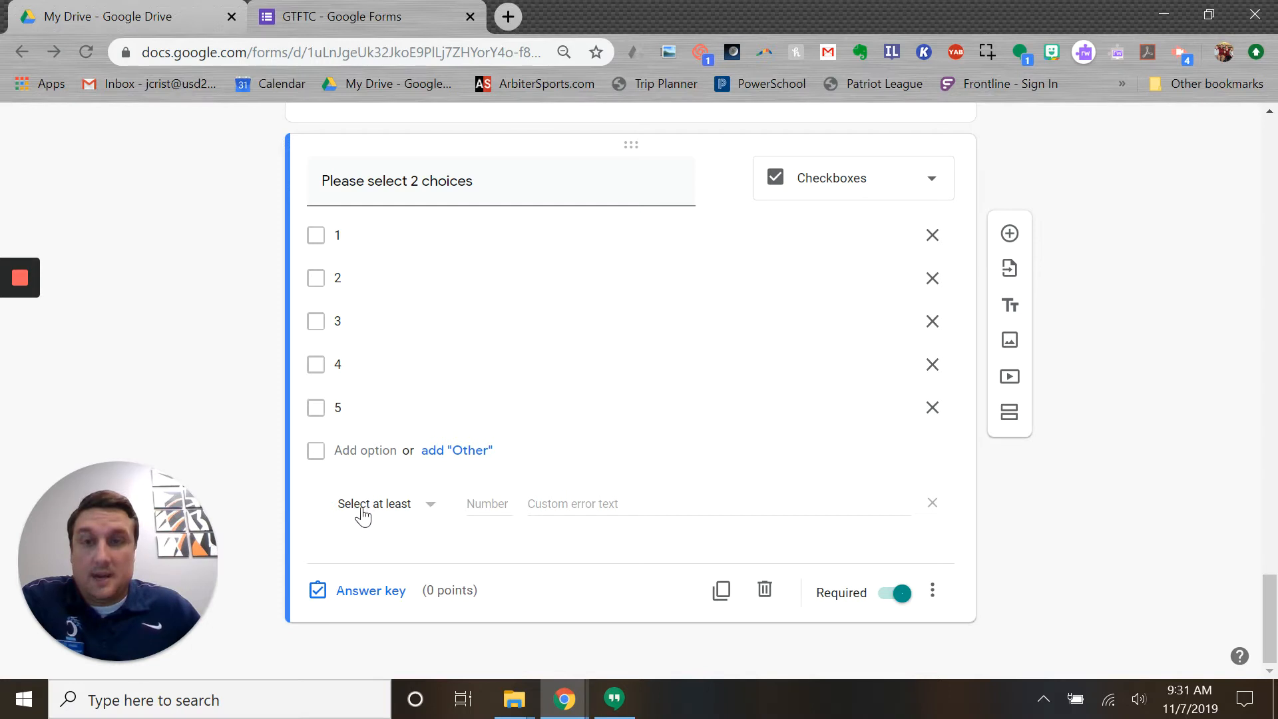
left_click(423, 514)
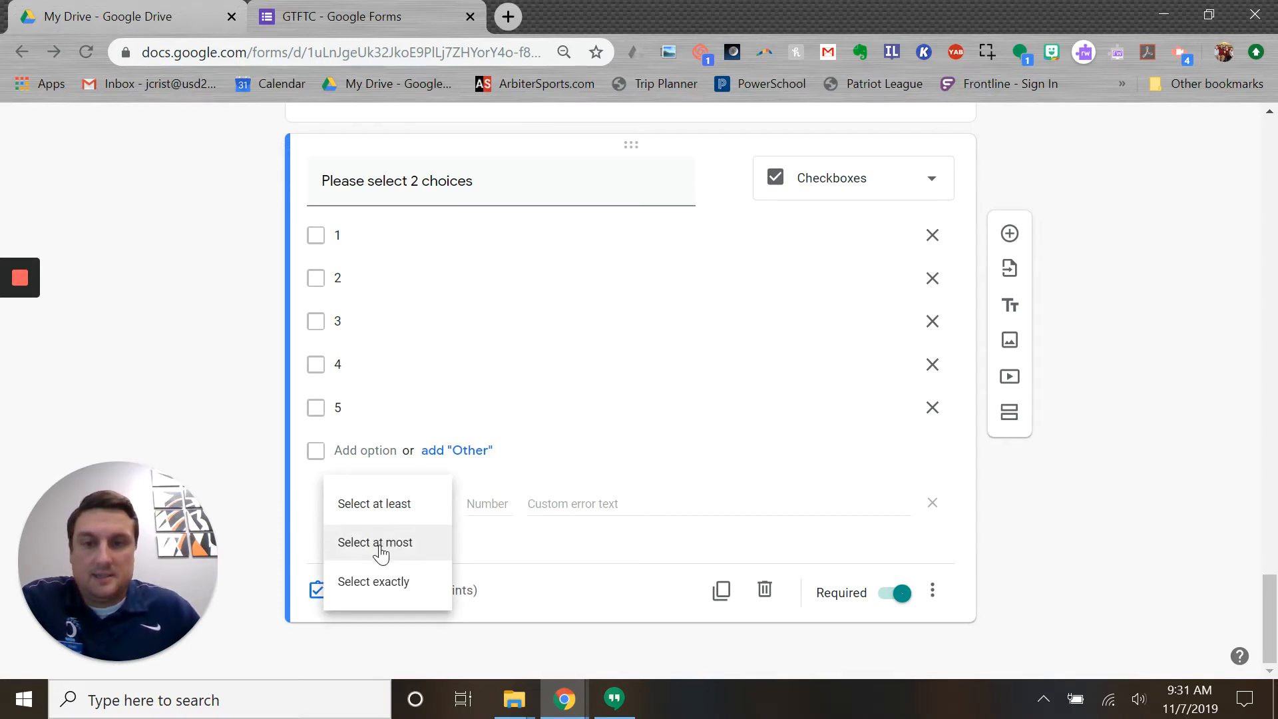
left_click(362, 586)
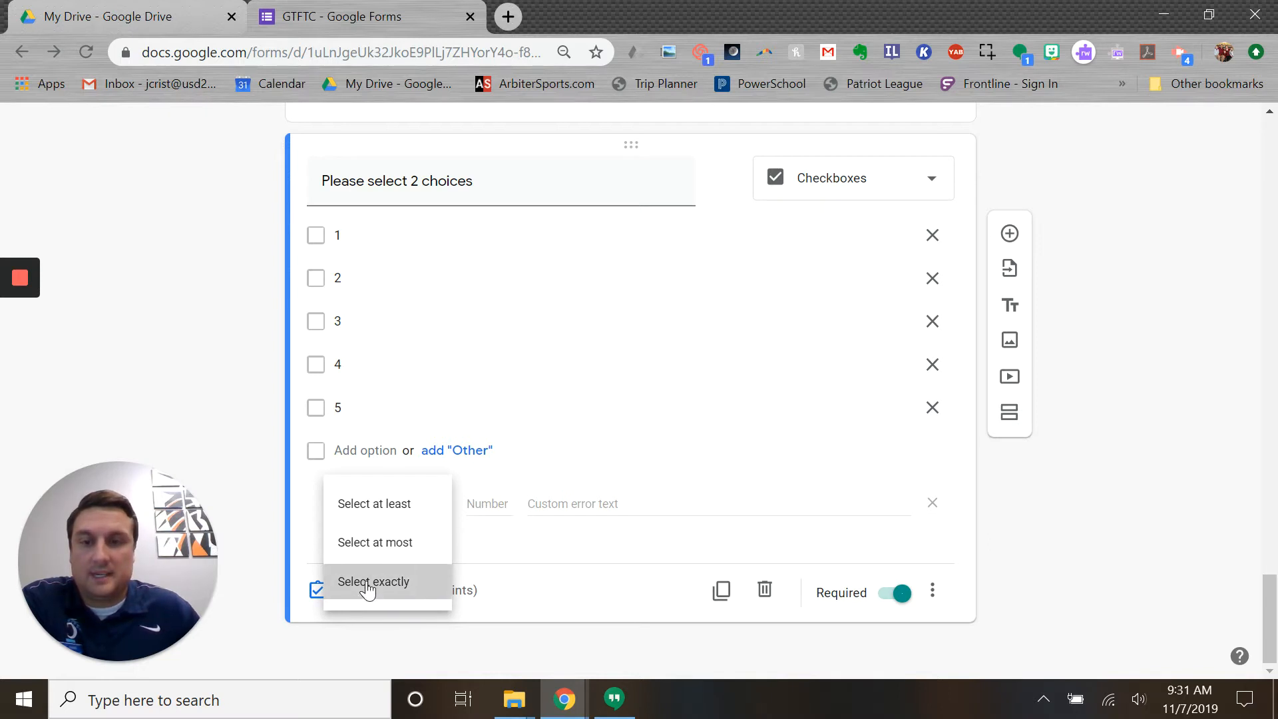
left_click(496, 513)
type("2")
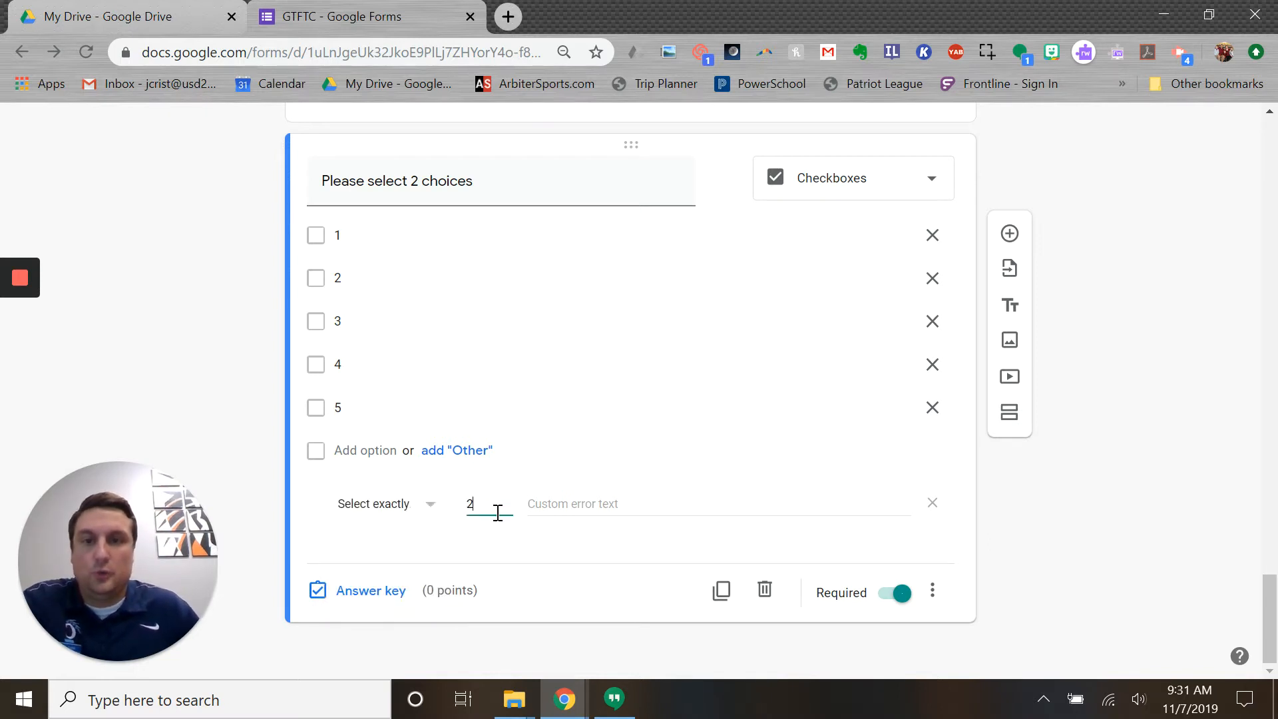
- Set the validation error text to 'Please select exactly 2 choices.'
left_click(552, 502)
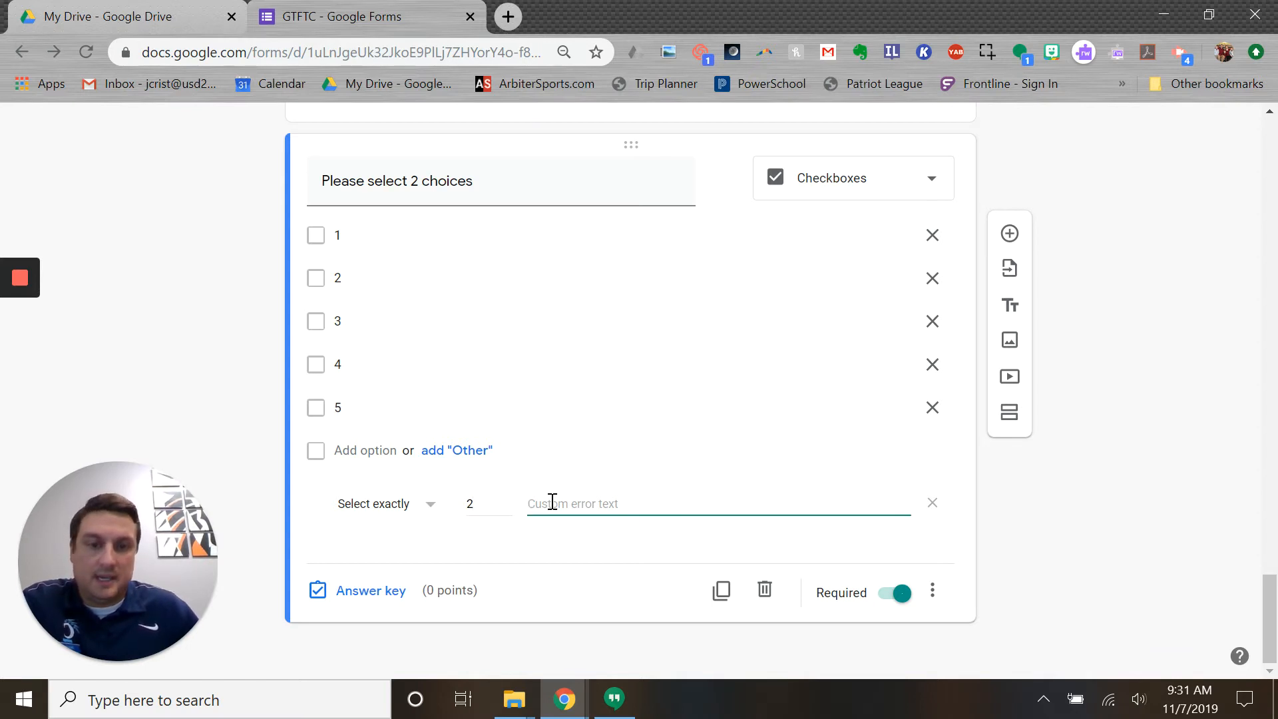
type("Plea")
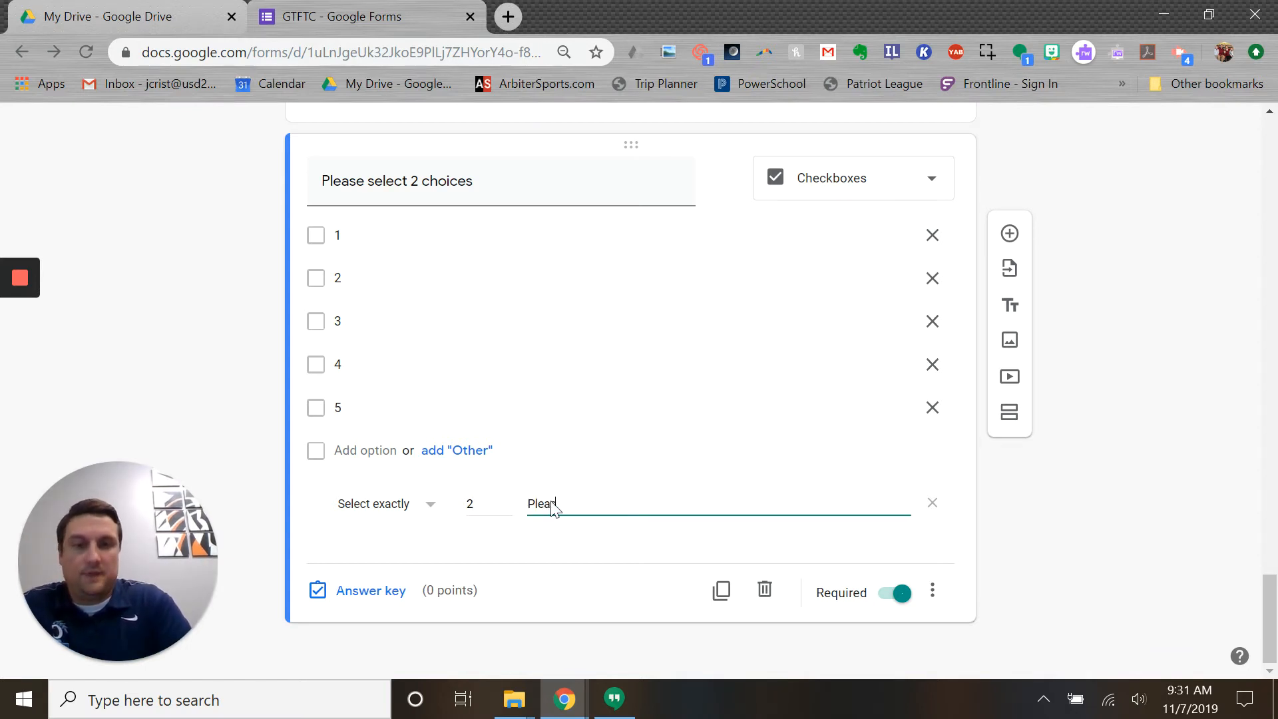
type("se")
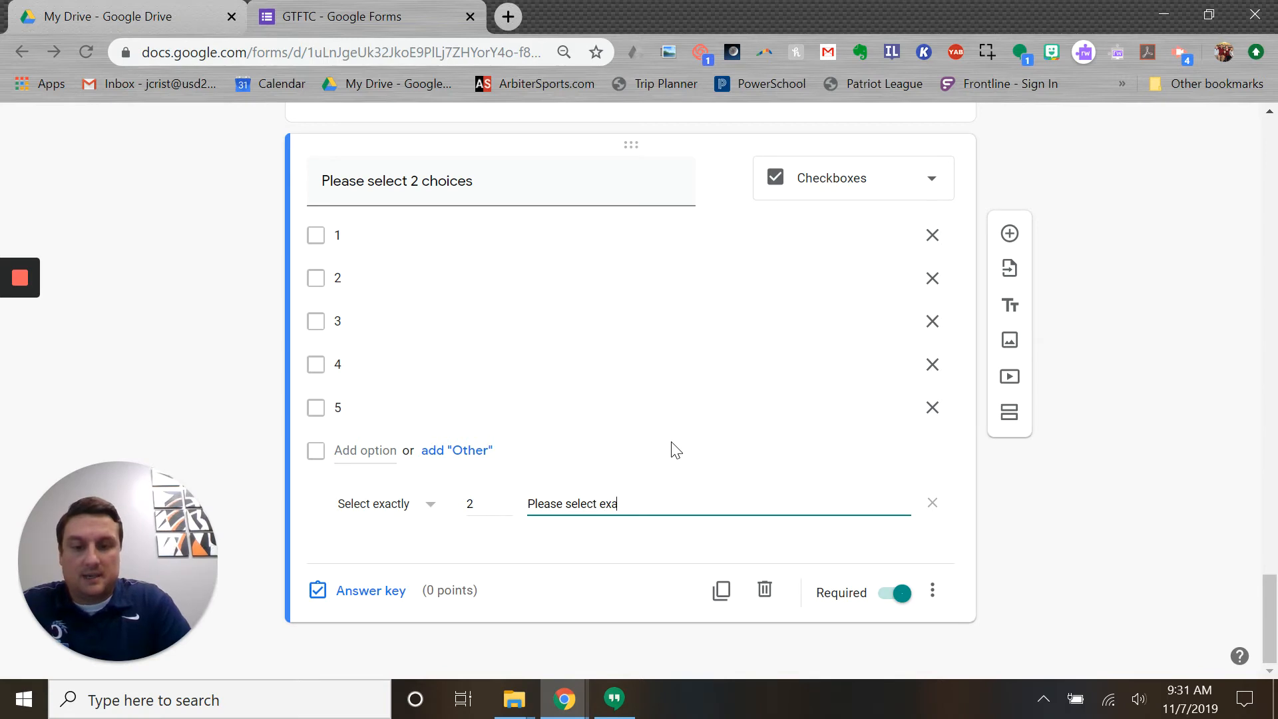
type("select exactly 2 c")
type("hoices.")
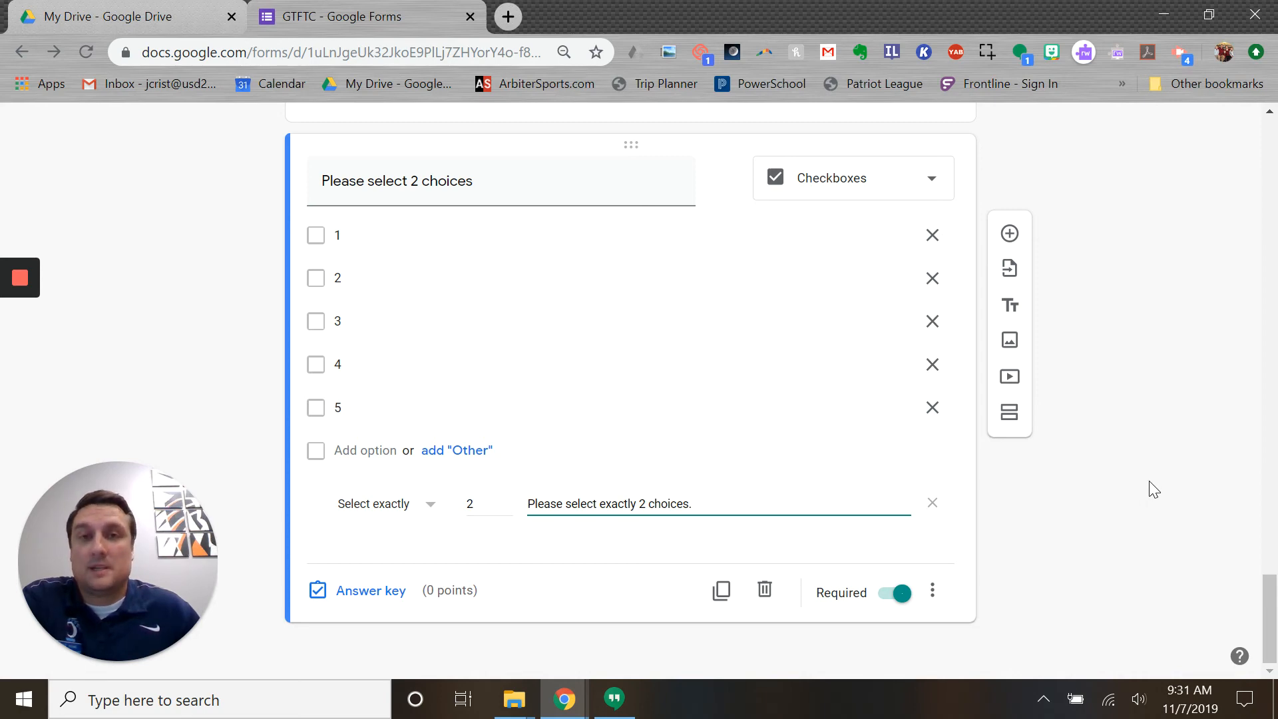
left_click(933, 593)
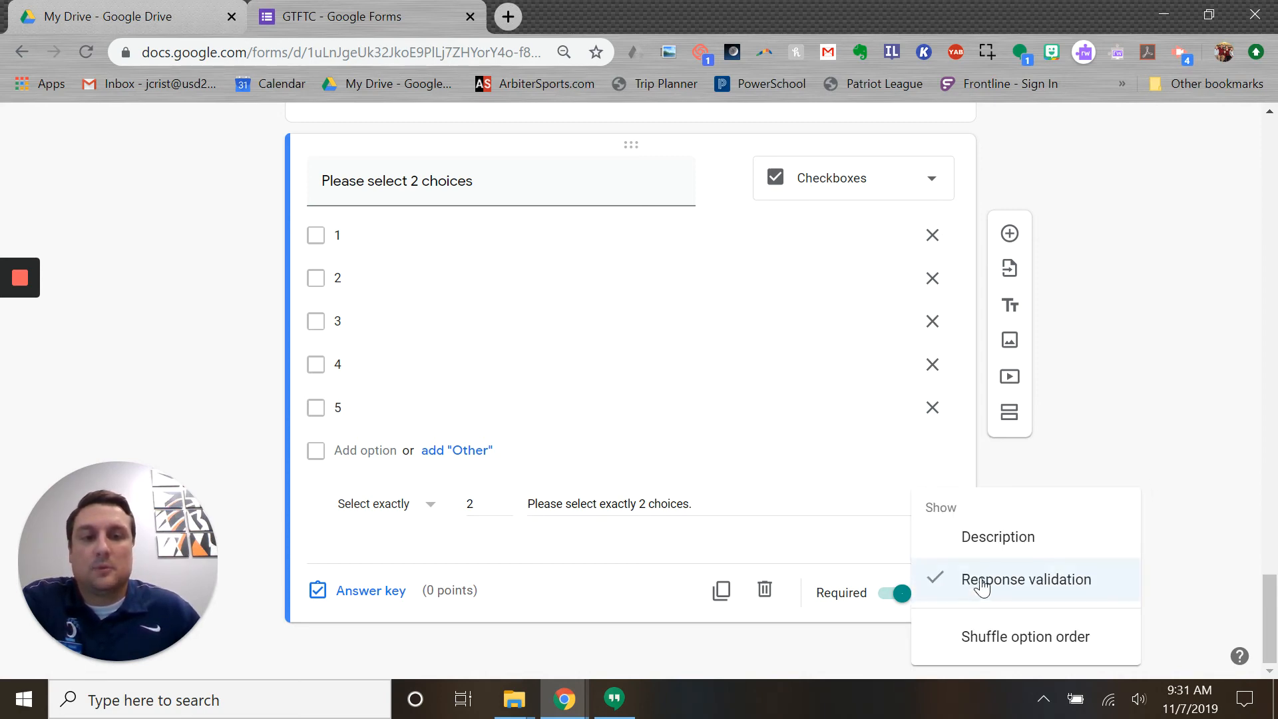
left_click(1130, 463)
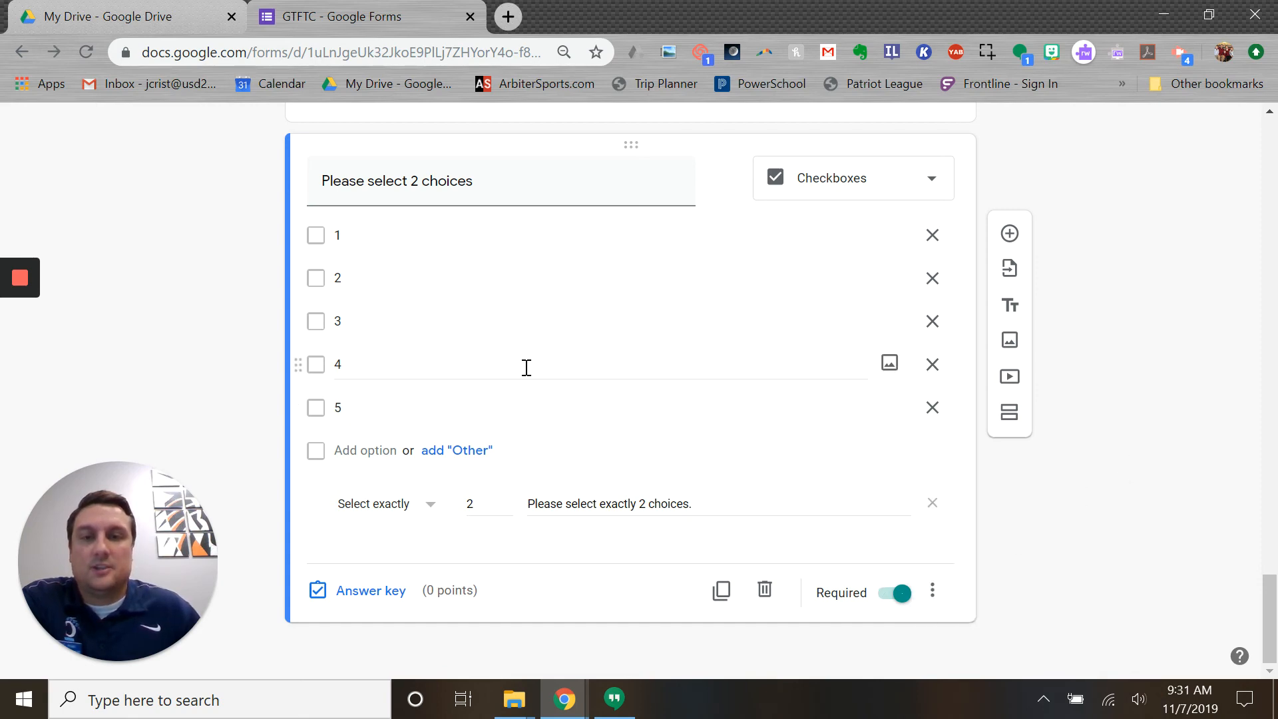
scroll(1136, 444, "up", 1)
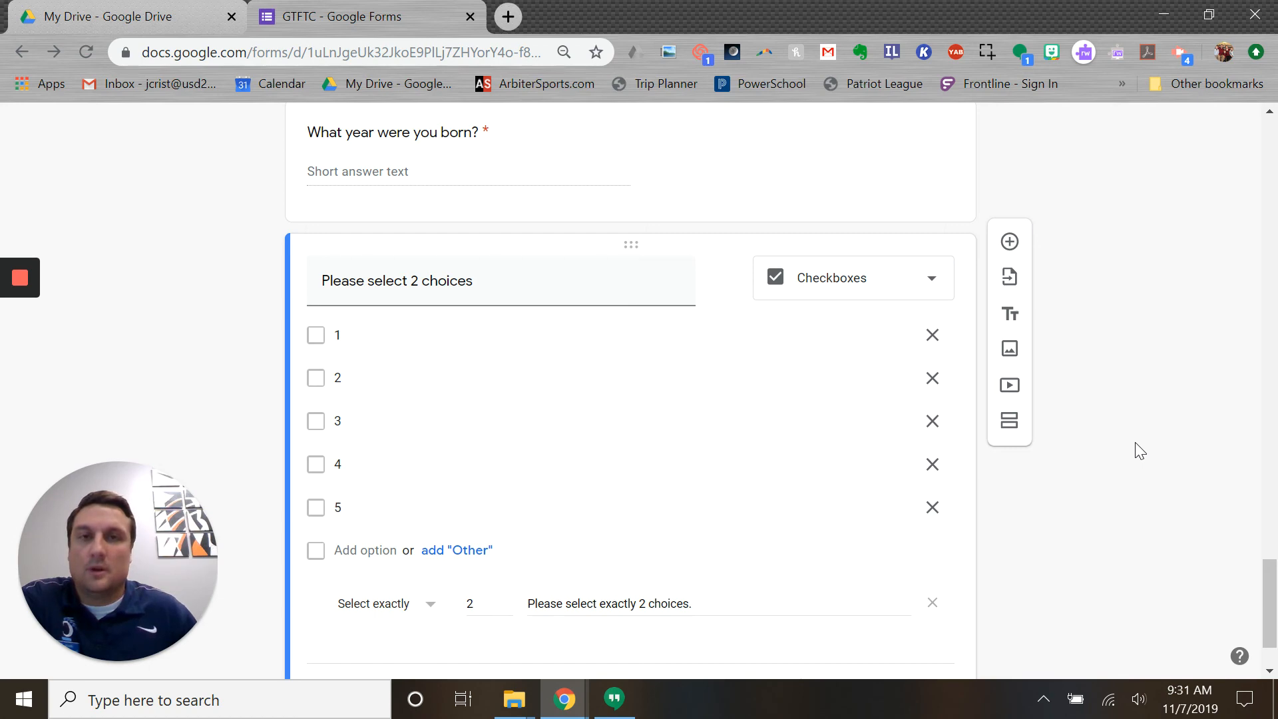
scroll(1125, 438, "down", 1)
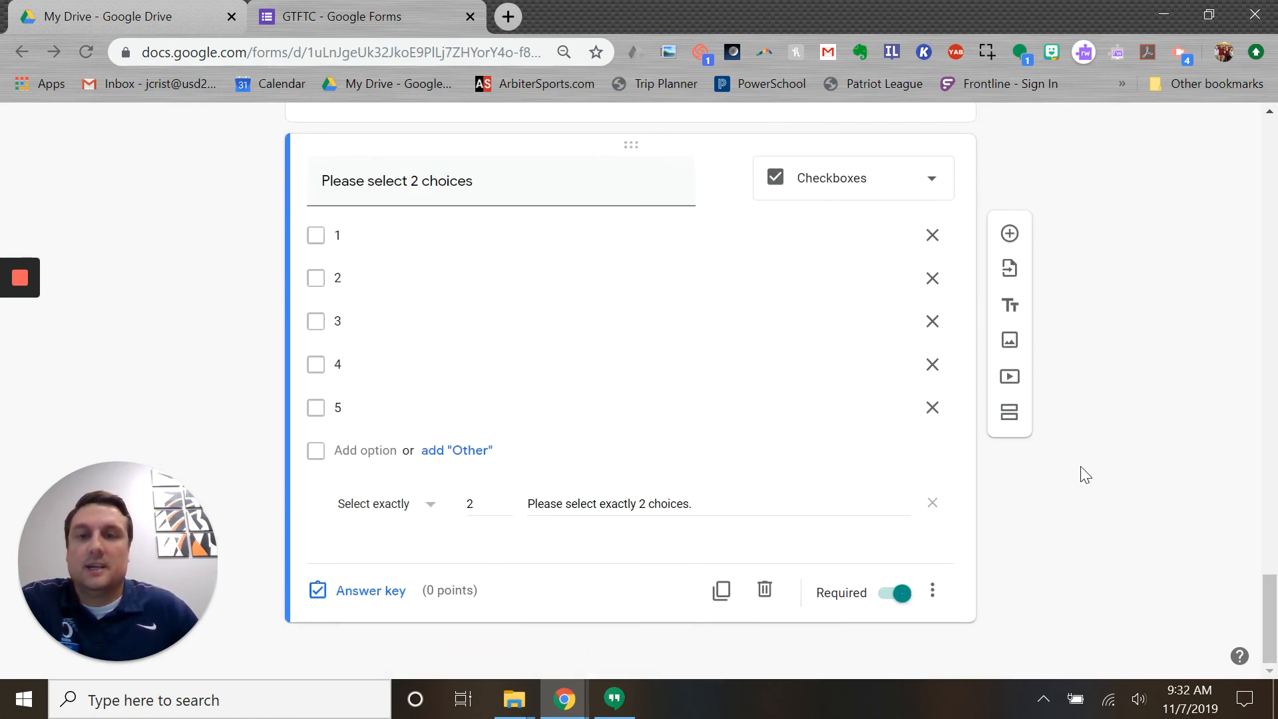